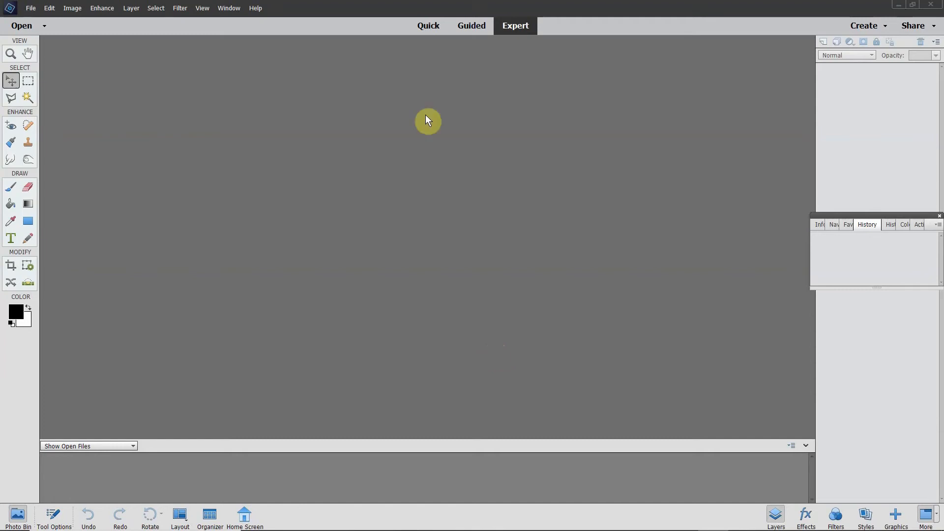
# - Open traction engine.jpg from the tutorial video folder and widen its image window to leave grey space around the photo
pyautogui.click(30, 8)
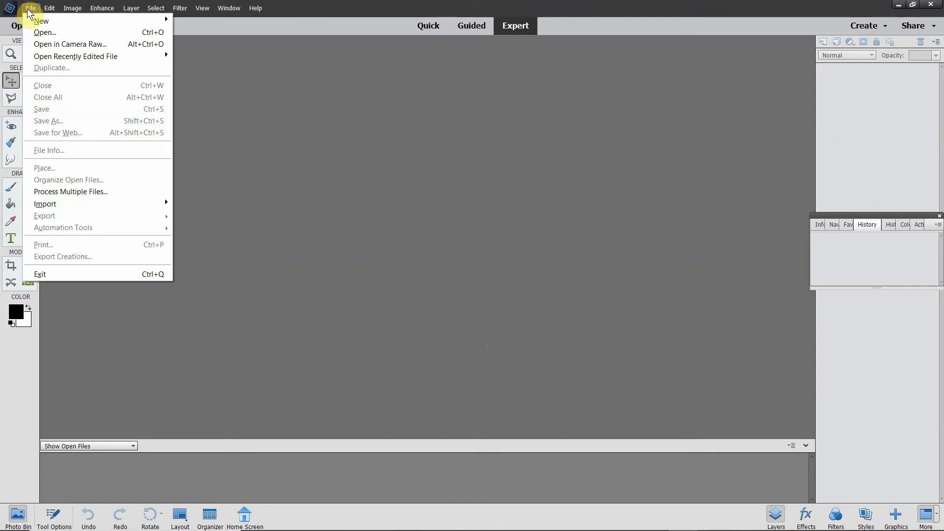
pyautogui.click(45, 32)
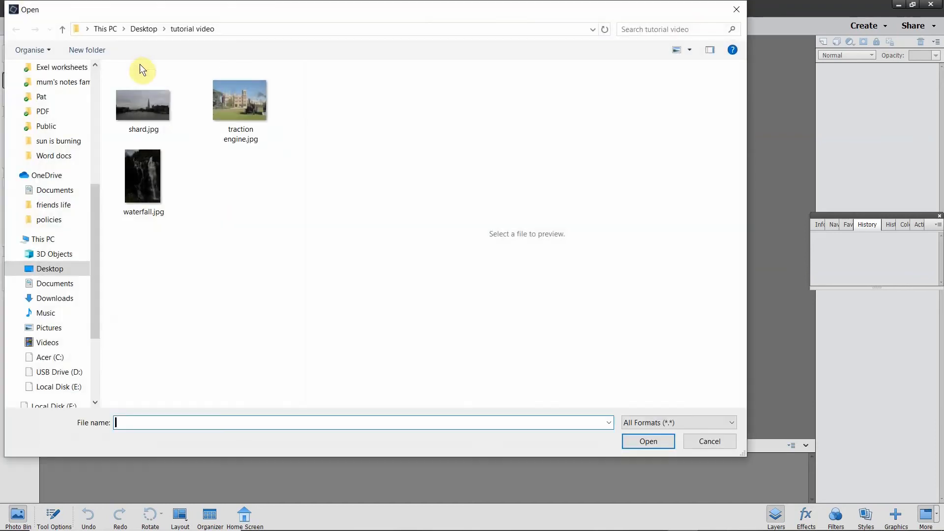
pyautogui.click(217, 99)
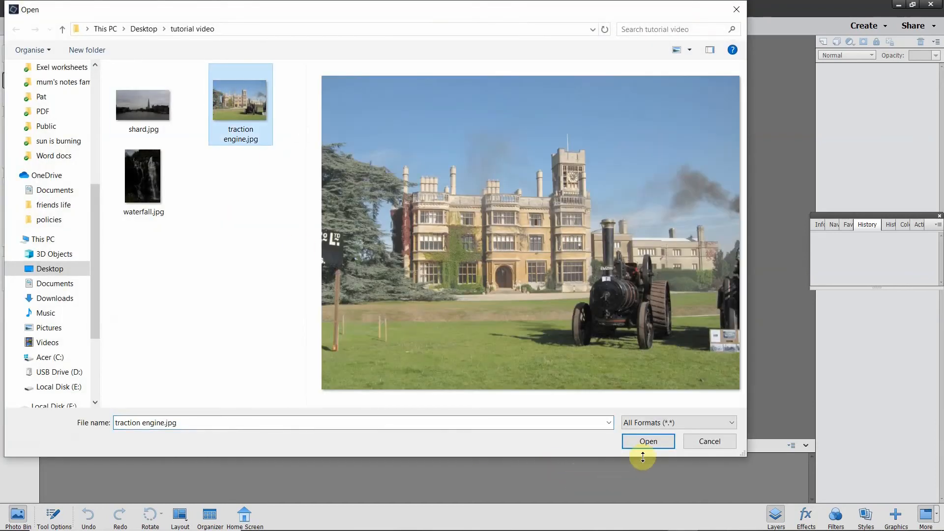
pyautogui.click(658, 440)
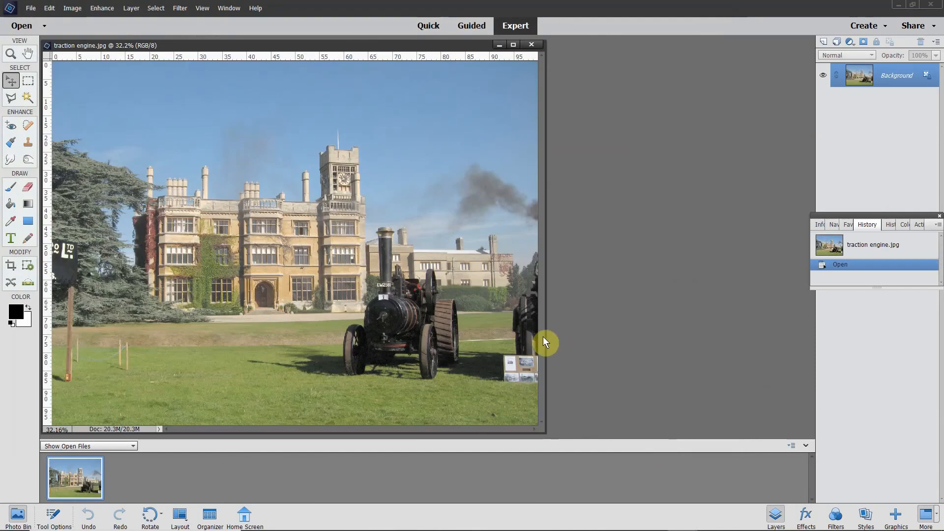
pyautogui.moveTo(545, 333); pyautogui.dragTo(739, 342)
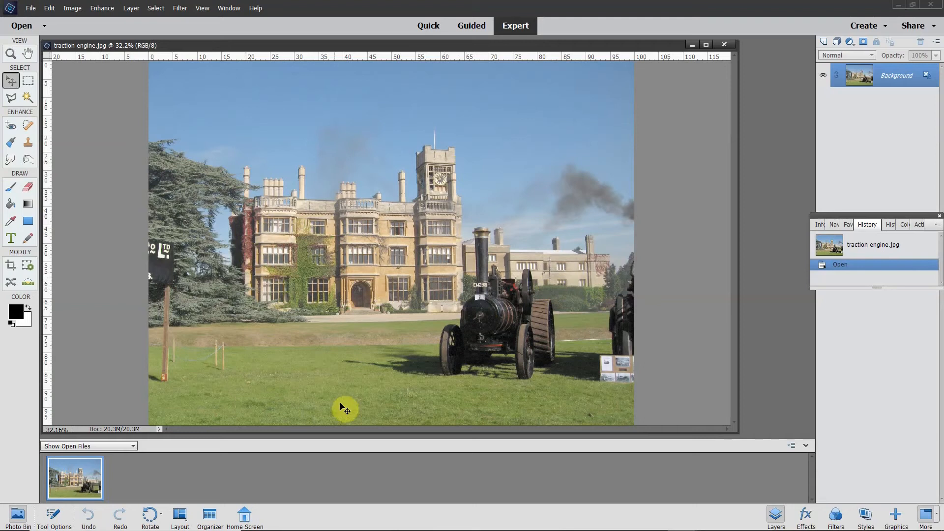
# - Start a crop with No Restriction and extend the crop frame to the photo's left and right edges and close to its top edge
pyautogui.click(10, 268)
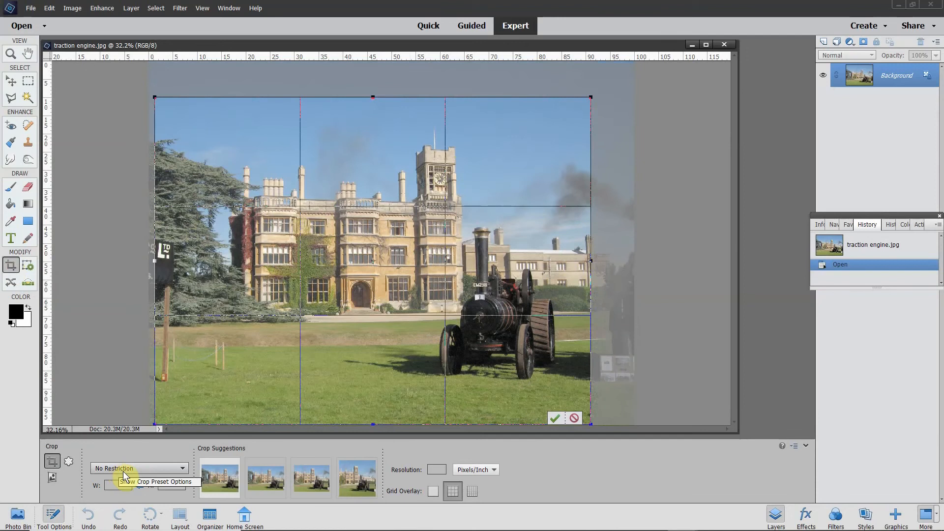
pyautogui.click(186, 470)
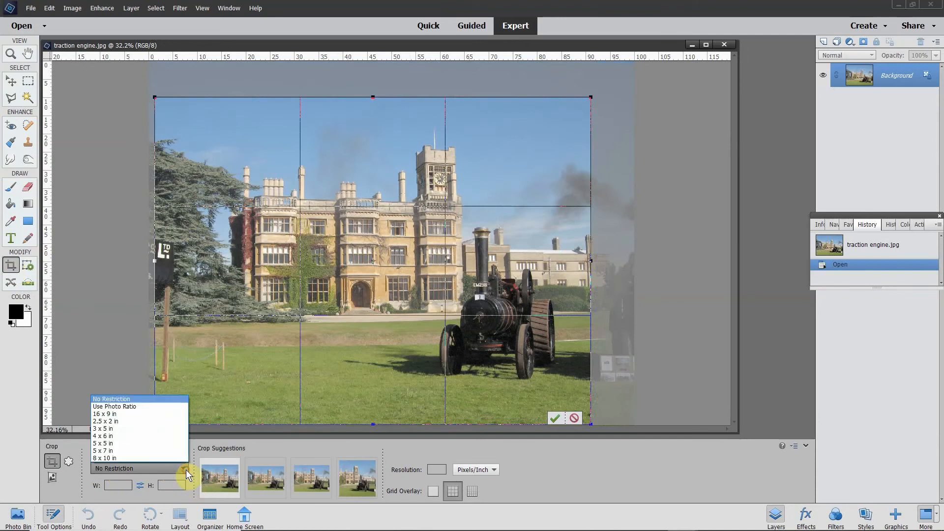
pyautogui.click(143, 400)
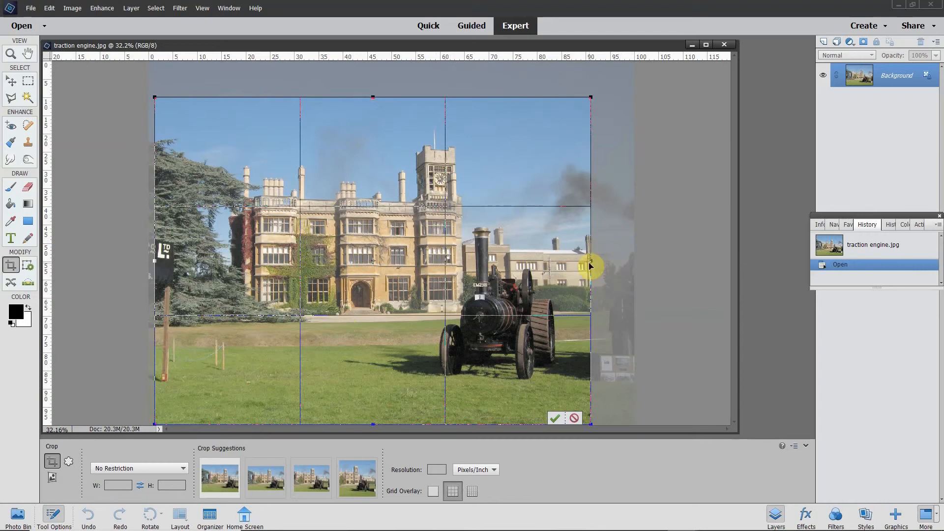
pyautogui.moveTo(591, 260); pyautogui.dragTo(633, 257)
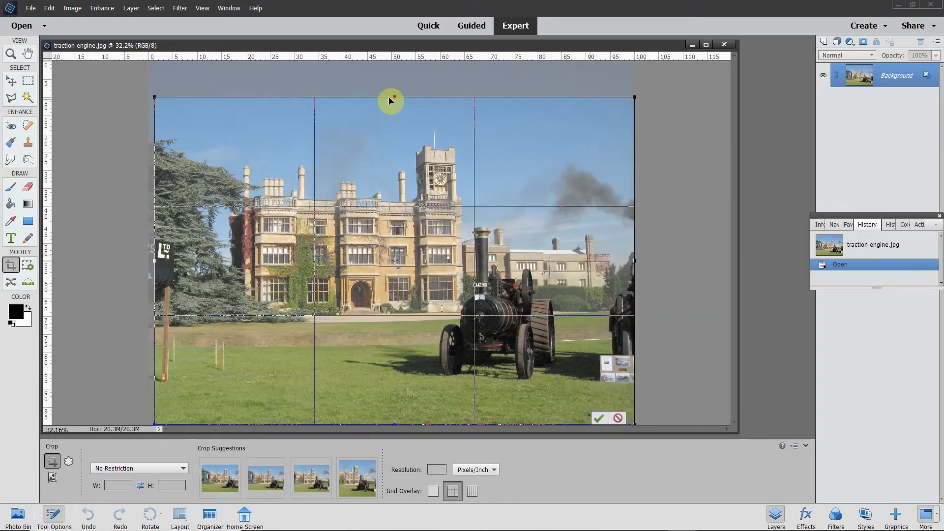
pyautogui.moveTo(394, 96); pyautogui.dragTo(401, 68)
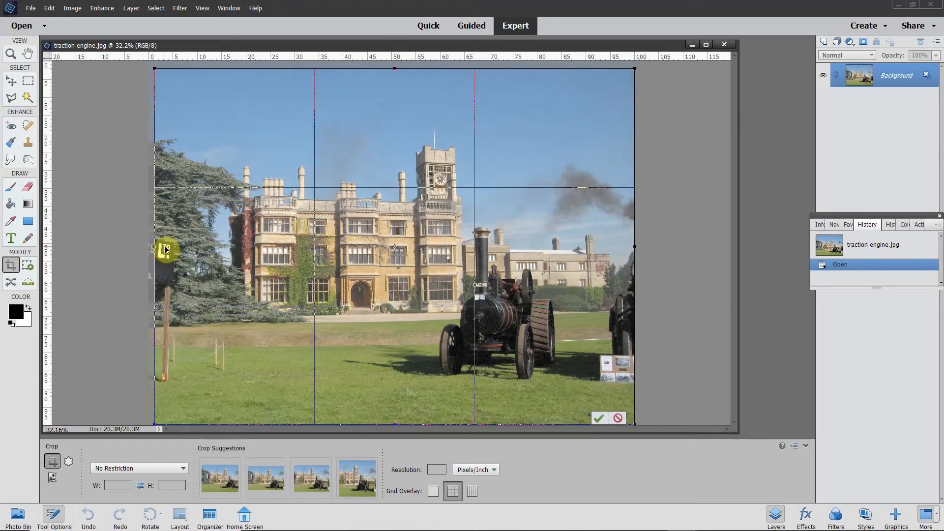
pyautogui.moveTo(155, 246); pyautogui.dragTo(148, 246)
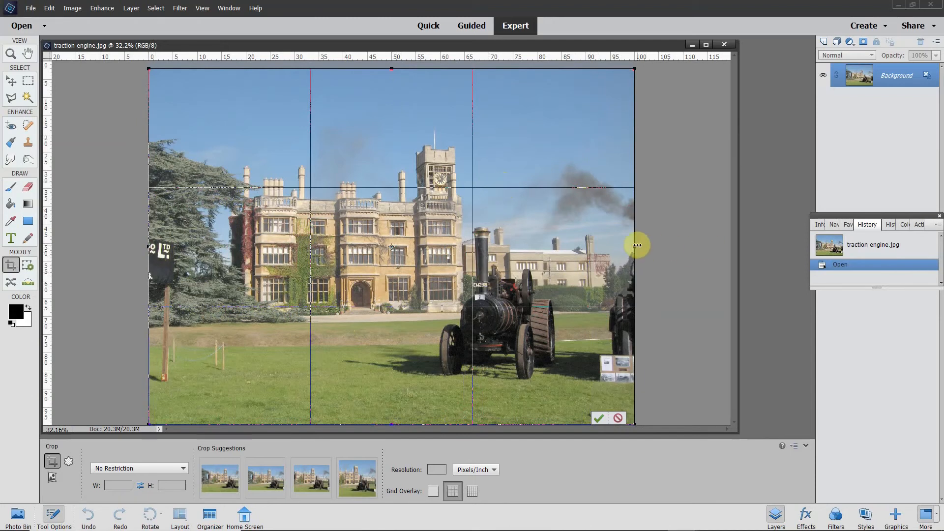
# - Crop out the partial engine on the right, the sign on the left, and strips of sky and foreground grass
pyautogui.moveTo(638, 245); pyautogui.dragTo(599, 248)
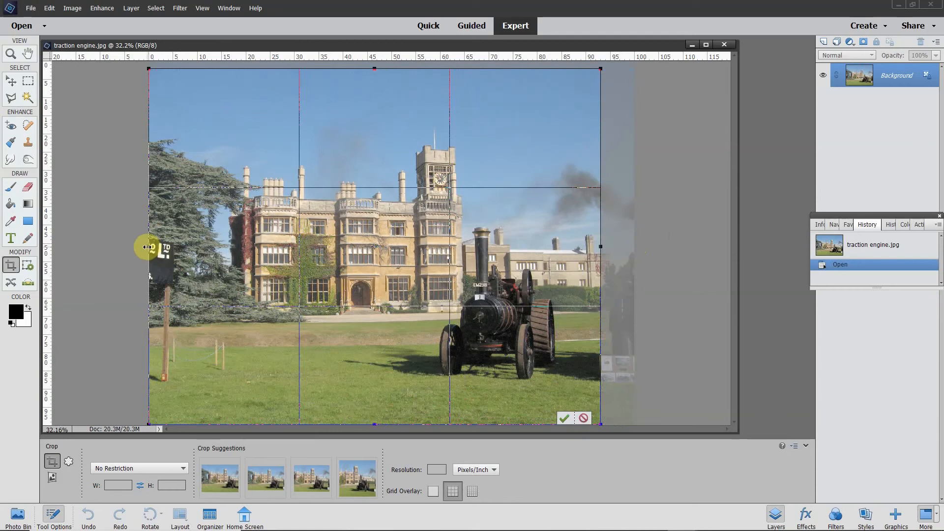
pyautogui.moveTo(147, 247); pyautogui.dragTo(177, 248)
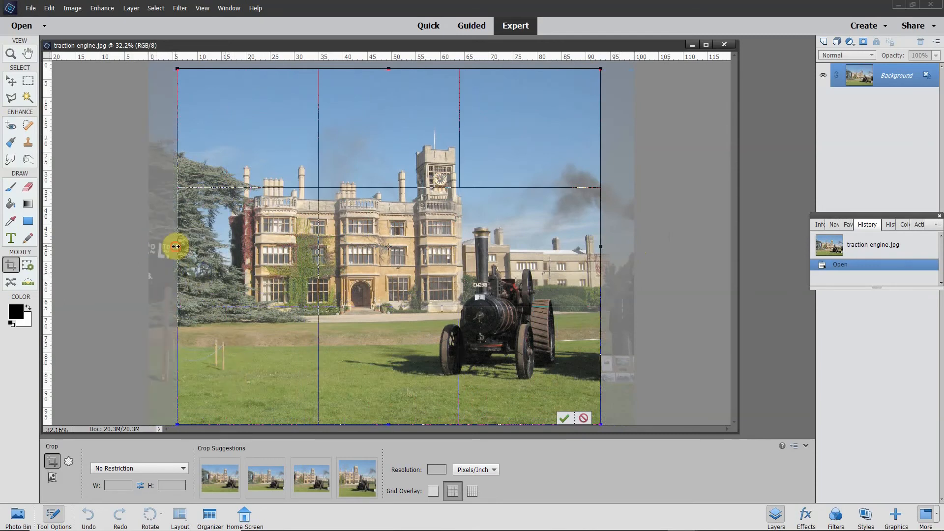
pyautogui.moveTo(176, 247)
pyautogui.mouseDown()
pyautogui.moveTo(225, 247)
pyautogui.moveTo(174, 245)
pyautogui.mouseUp()
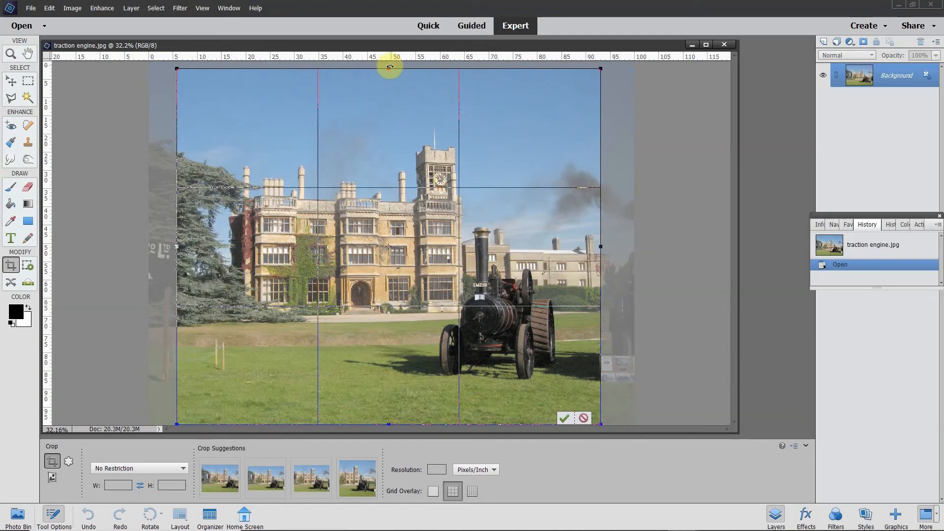
pyautogui.moveTo(389, 69); pyautogui.dragTo(390, 101)
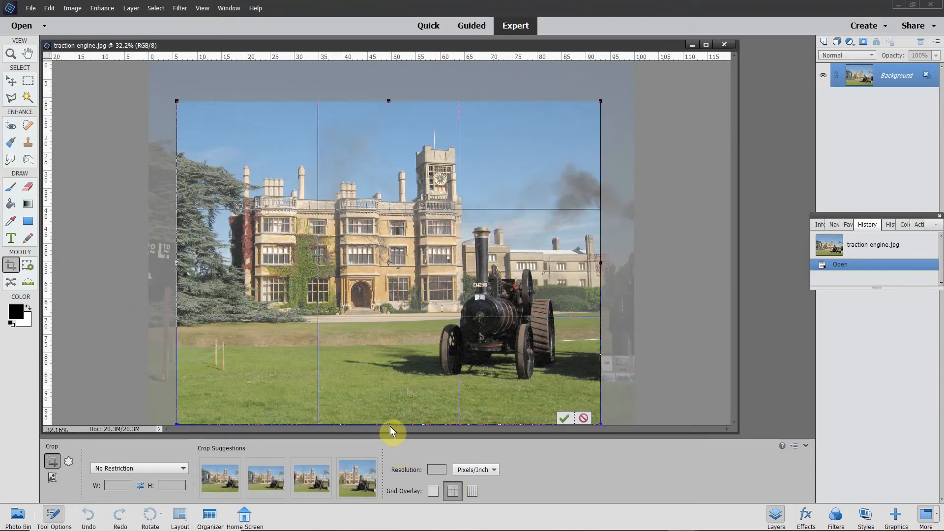
pyautogui.moveTo(389, 424); pyautogui.dragTo(390, 412)
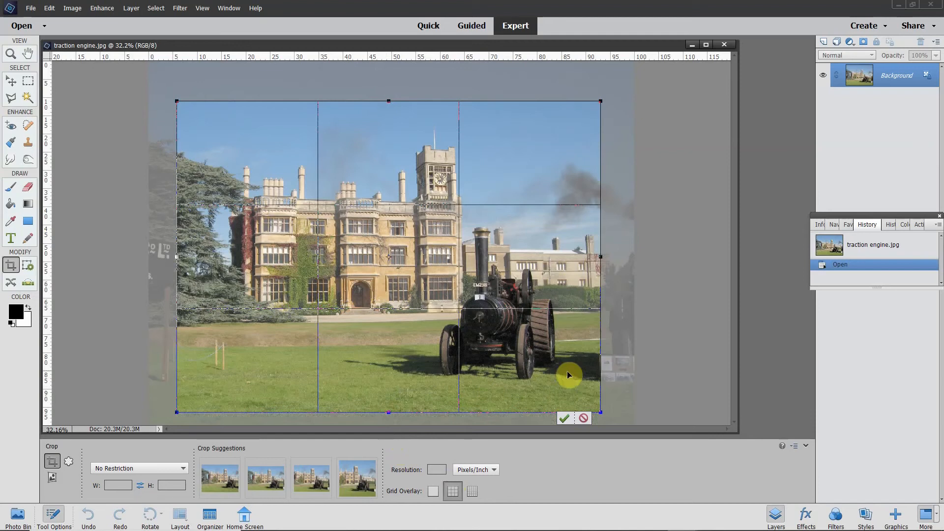
pyautogui.click(566, 420)
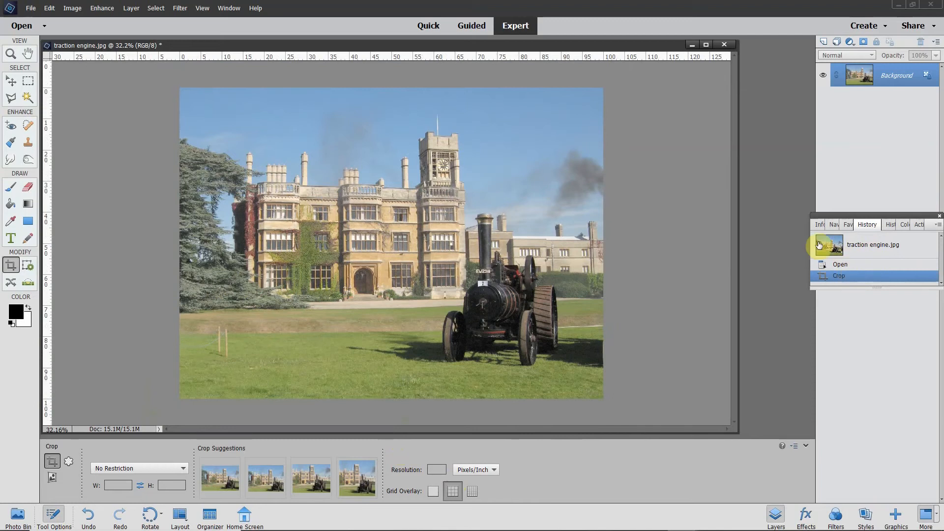
pyautogui.click(238, 11)
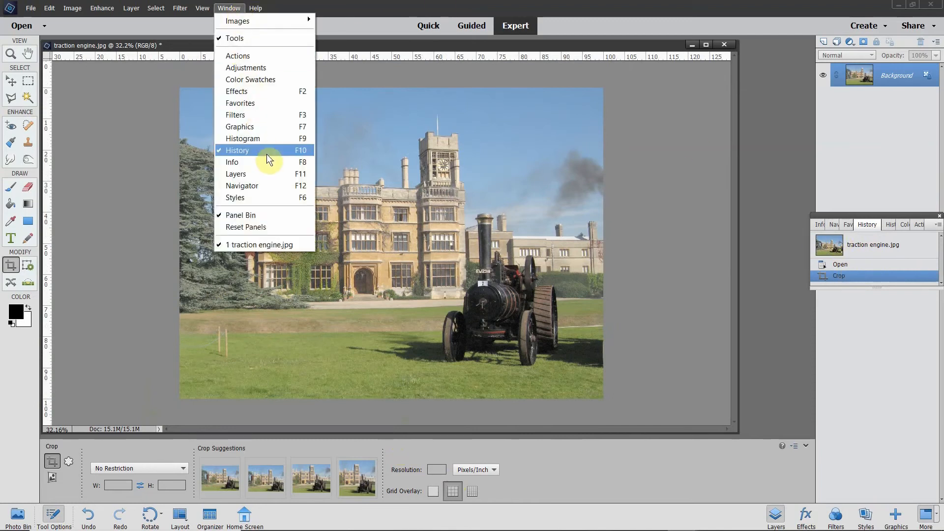
pyautogui.click(387, 2)
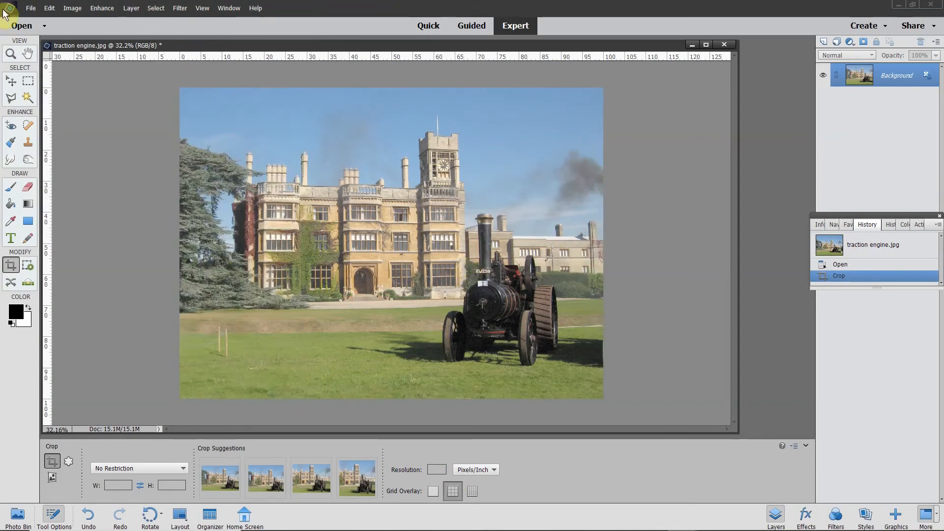
# - Skew the photo by pulling its top-right corner outward to about 103.6% width, straightening the building's verticals
pyautogui.click(13, 84)
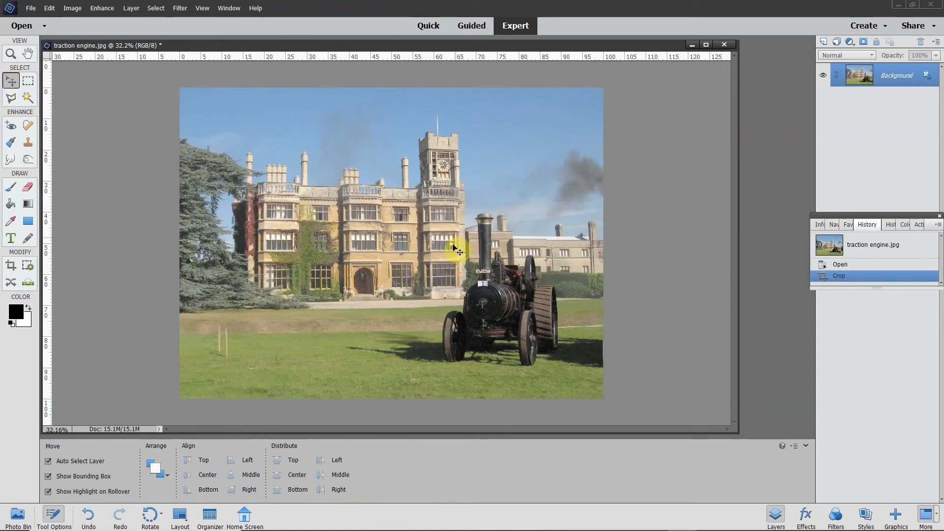
pyautogui.click(74, 9)
pyautogui.moveTo(76, 34)
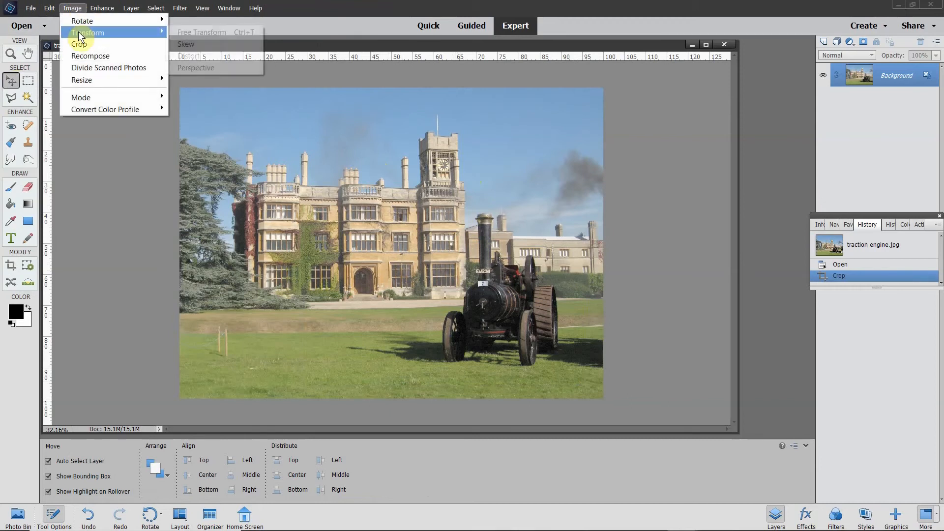
pyautogui.click(189, 44)
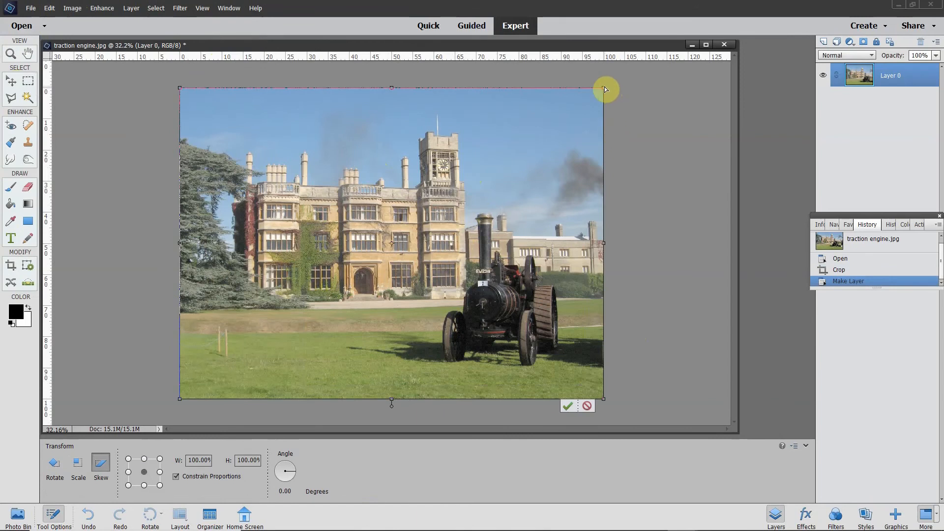
pyautogui.moveTo(604, 87); pyautogui.dragTo(619, 86)
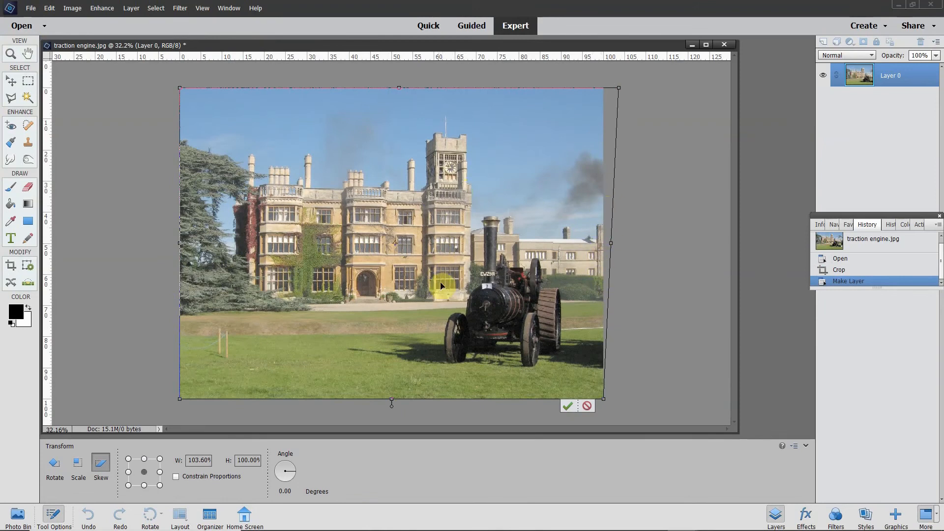
pyautogui.click(568, 405)
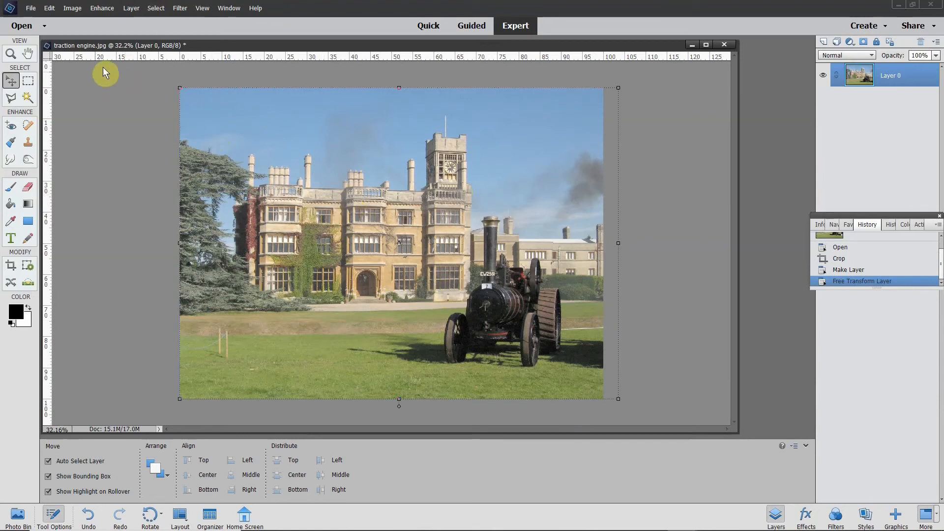
# - Darken the photo with a Levels adjustment, setting the RGB midtone input level to 0.55
pyautogui.click(102, 8)
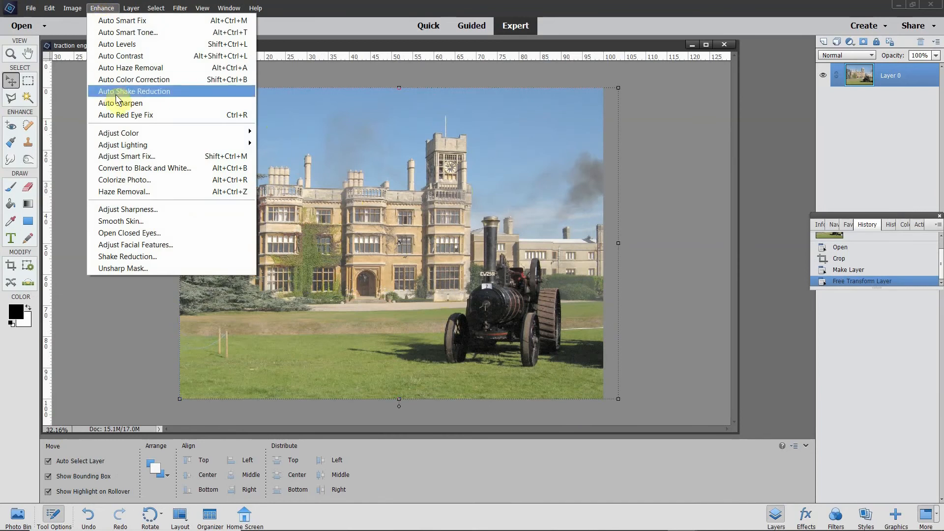
pyautogui.moveTo(163, 146)
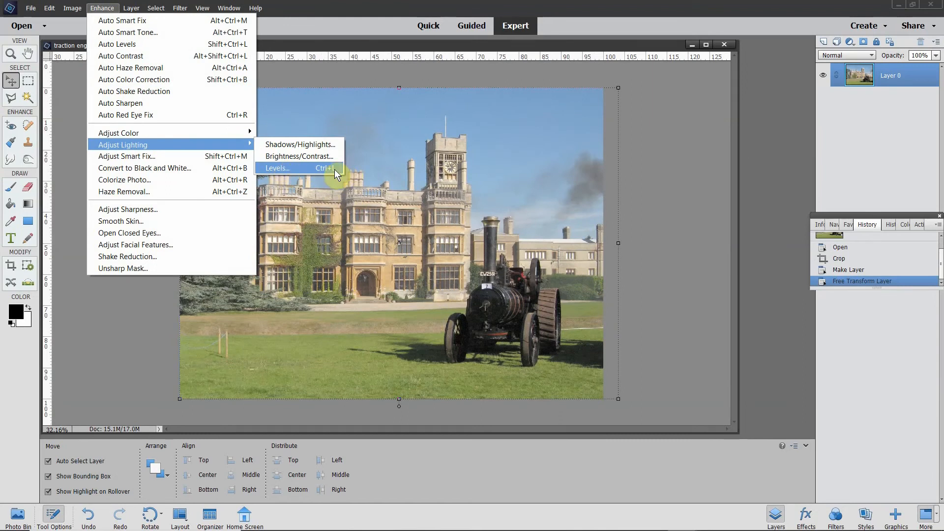
pyautogui.click(270, 169)
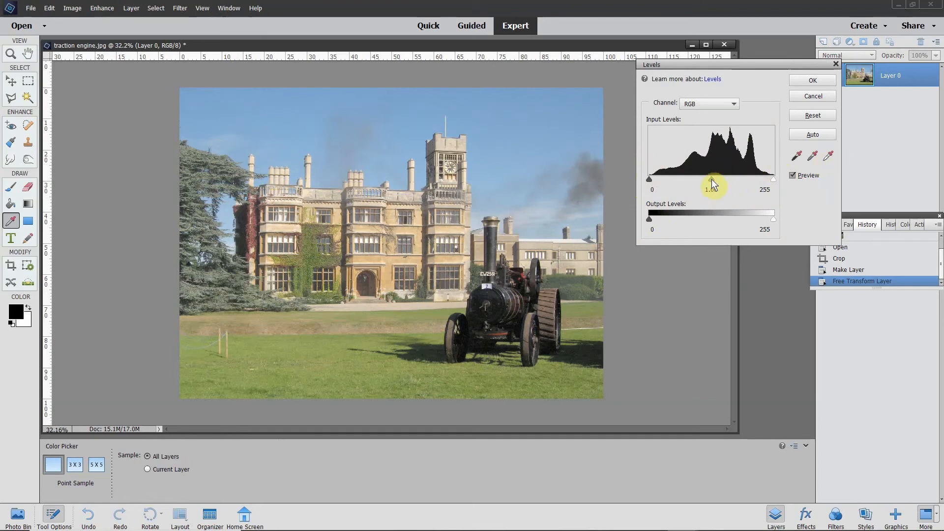
pyautogui.moveTo(715, 179); pyautogui.dragTo(734, 188)
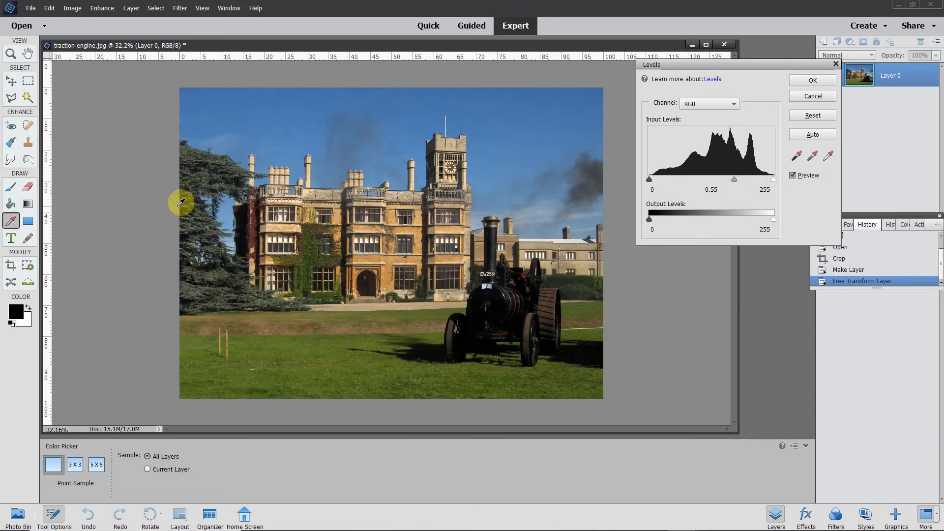
pyautogui.click(813, 81)
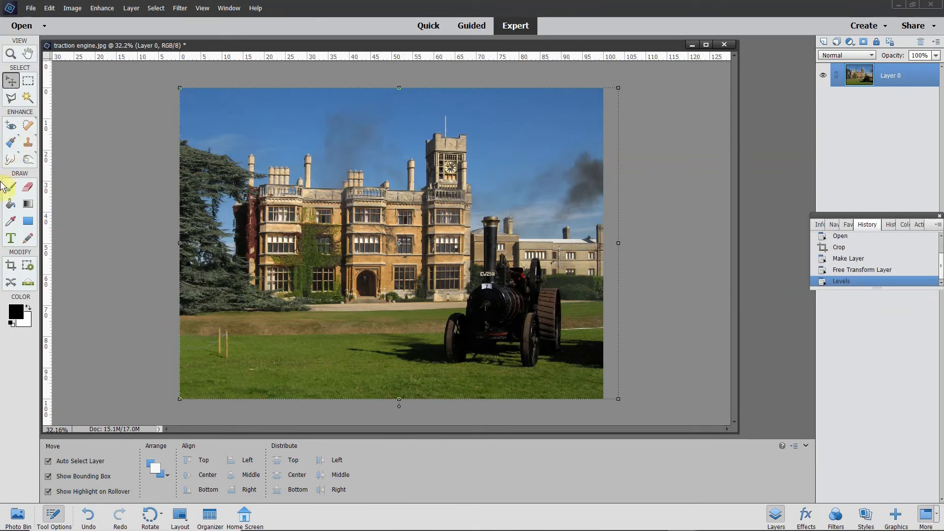
# - Set the Clone Stamp brush to 90 px and sample the grass edge to the right of the two wooden posts as the clone source
pyautogui.click(28, 141)
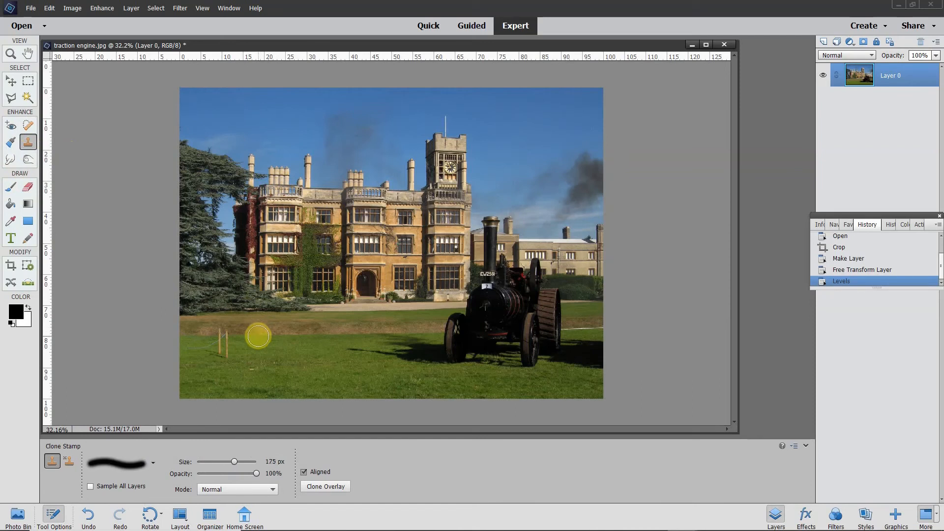
pyautogui.press('[')
pyautogui.press('[')
pyautogui.press('[')
pyautogui.press('[')
pyautogui.press('[')
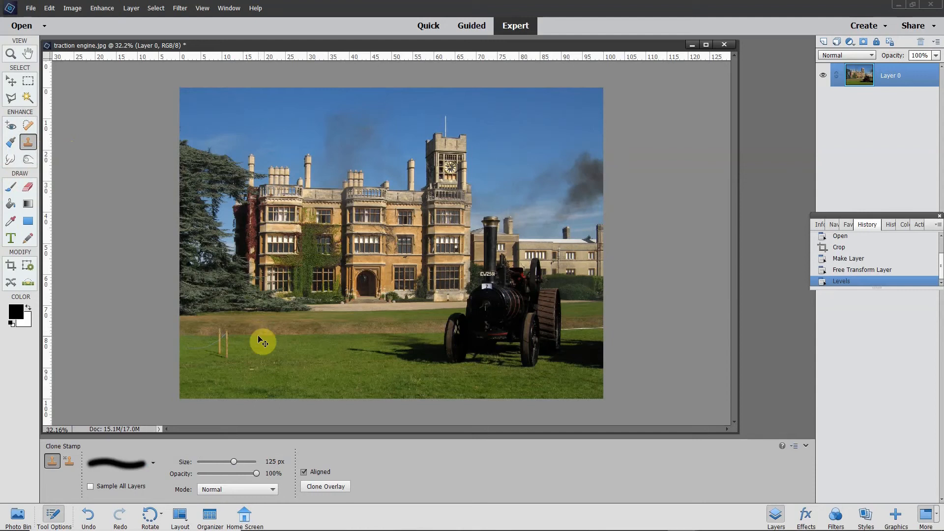
pyautogui.hotkey('ctrl', '+')
pyautogui.hotkey('ctrl', '+')
pyautogui.hotkey('ctrl', '+')
pyautogui.hotkey('ctrl', '+')
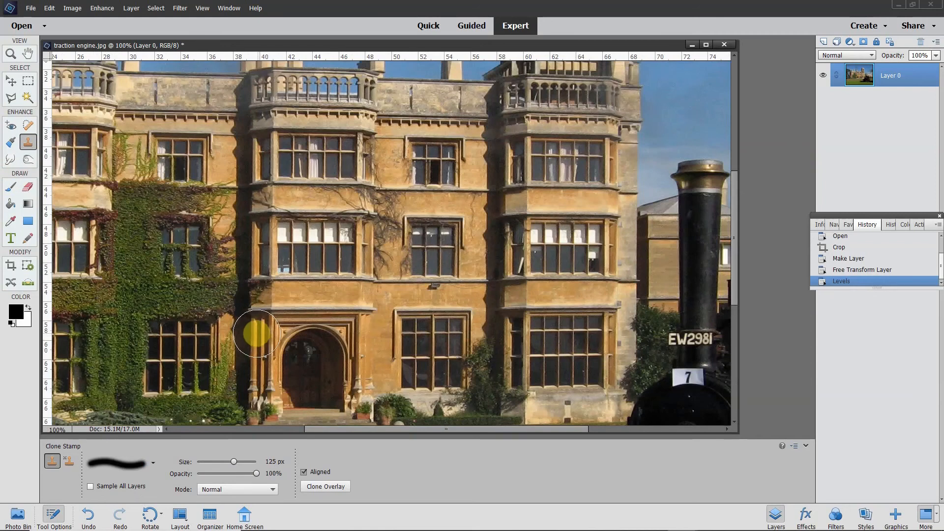
pyautogui.moveTo(224, 337); pyautogui.dragTo(377, 277)
pyautogui.moveTo(297, 316); pyautogui.dragTo(477, 205)
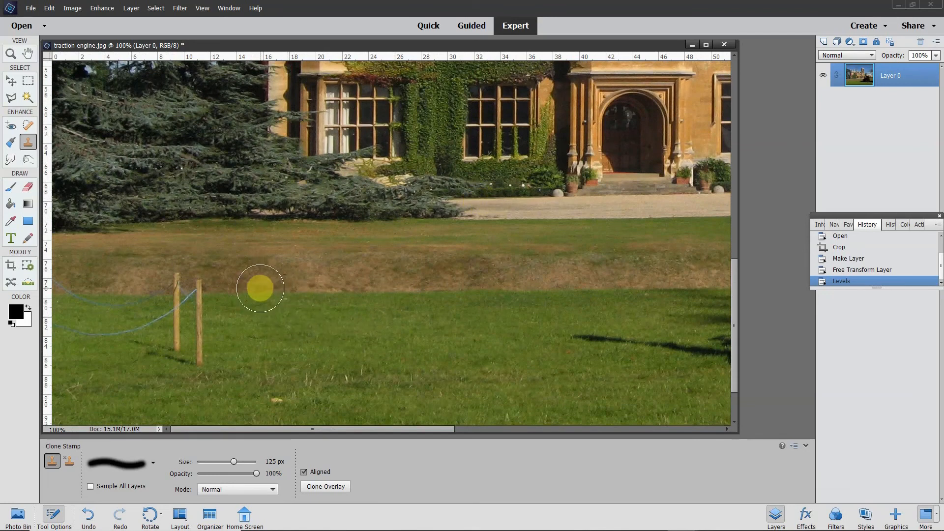
pyautogui.press('[')
pyautogui.press('[')
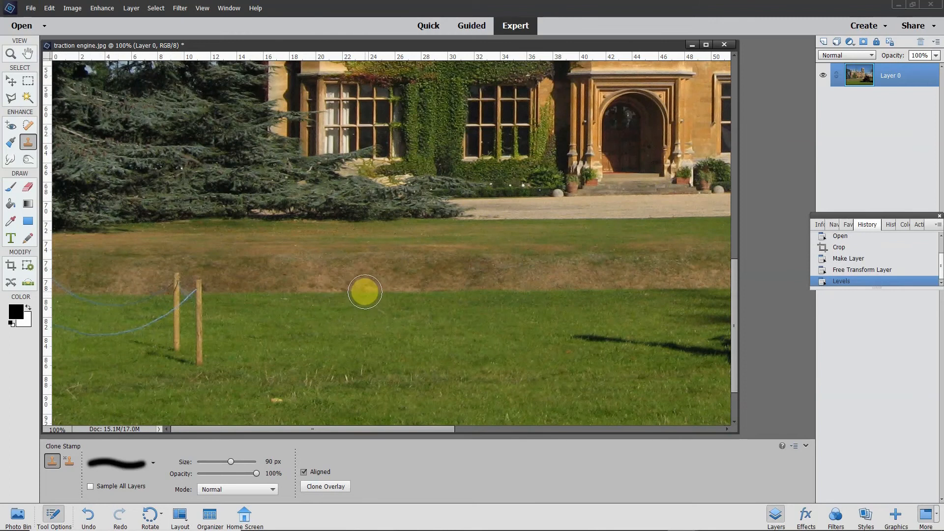
pyautogui.press('alt')
pyautogui.keyDown('alt'); pyautogui.click(366, 293); pyautogui.keyUp('alt')
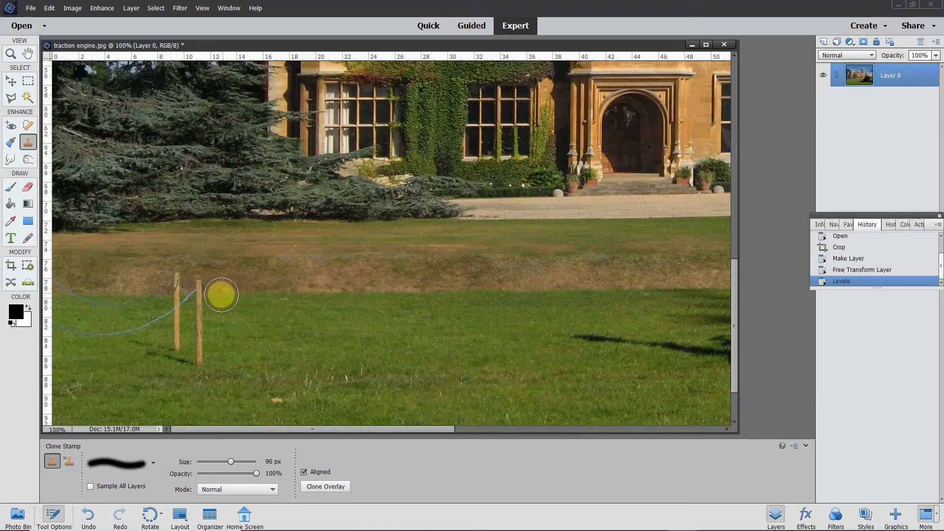
# - Clone grass and bank texture over the two wooden posts and the blue rope on the lawn
pyautogui.moveTo(221, 295)
pyautogui.mouseDown()
pyautogui.moveTo(175, 290)
pyautogui.moveTo(195, 359)
pyautogui.moveTo(190, 313)
pyautogui.moveTo(158, 321)
pyautogui.moveTo(183, 300)
pyautogui.moveTo(183, 286)
pyautogui.moveTo(157, 316)
pyautogui.moveTo(96, 325)
pyautogui.moveTo(160, 322)
pyautogui.mouseUp()
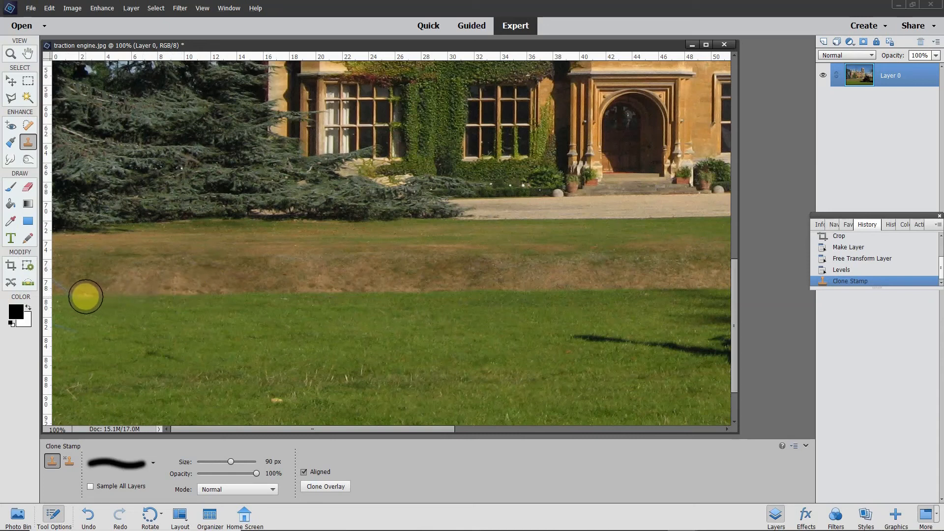
pyautogui.moveTo(85, 296); pyautogui.dragTo(61, 289)
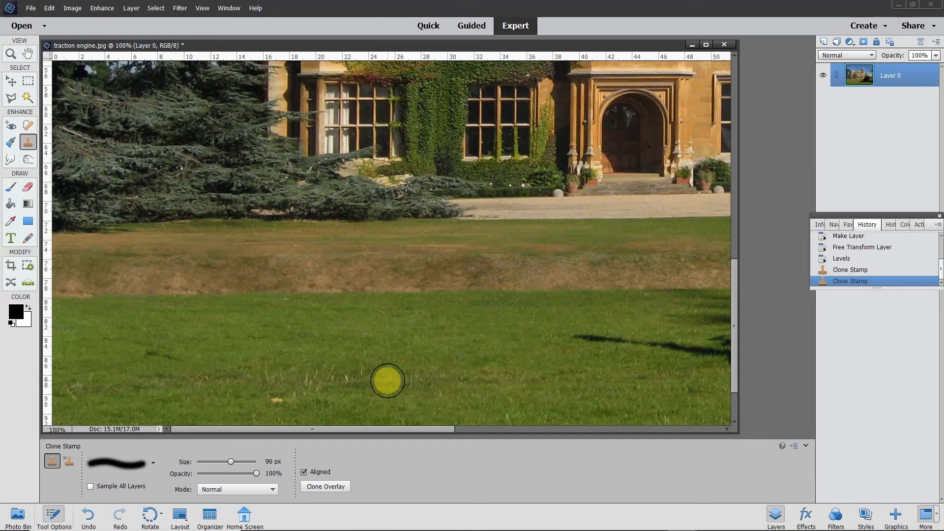
pyautogui.hotkey('ctrl', '0')
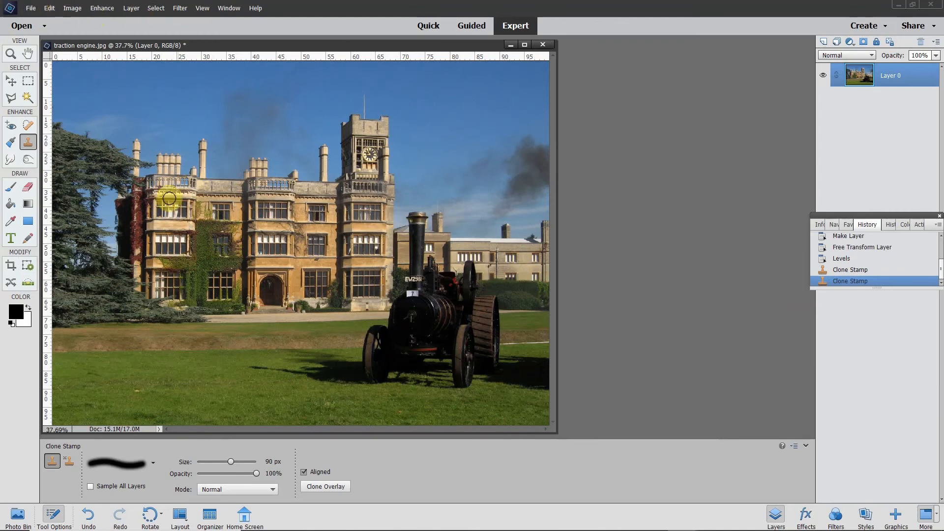
# - Set the photo's document width to 10.5 inches in Image Size with Resample Image turned off
pyautogui.click(72, 8)
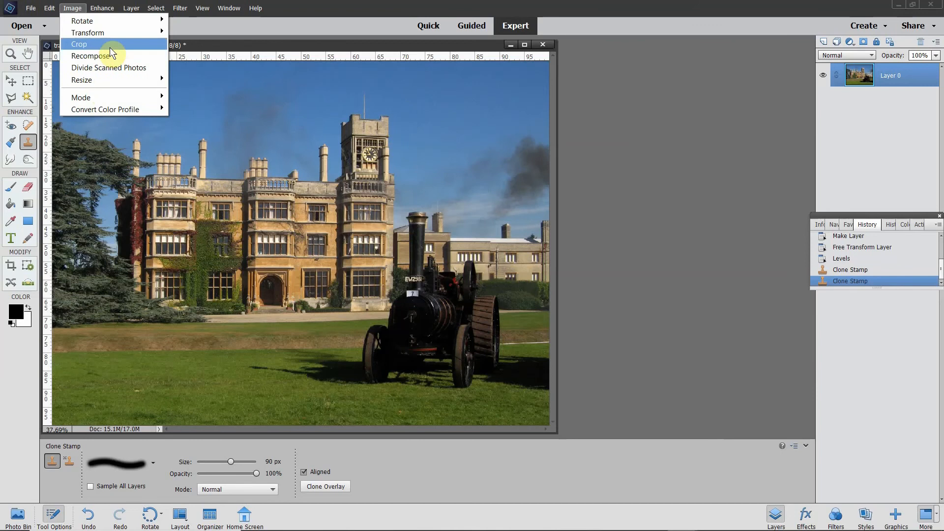
pyautogui.moveTo(116, 78)
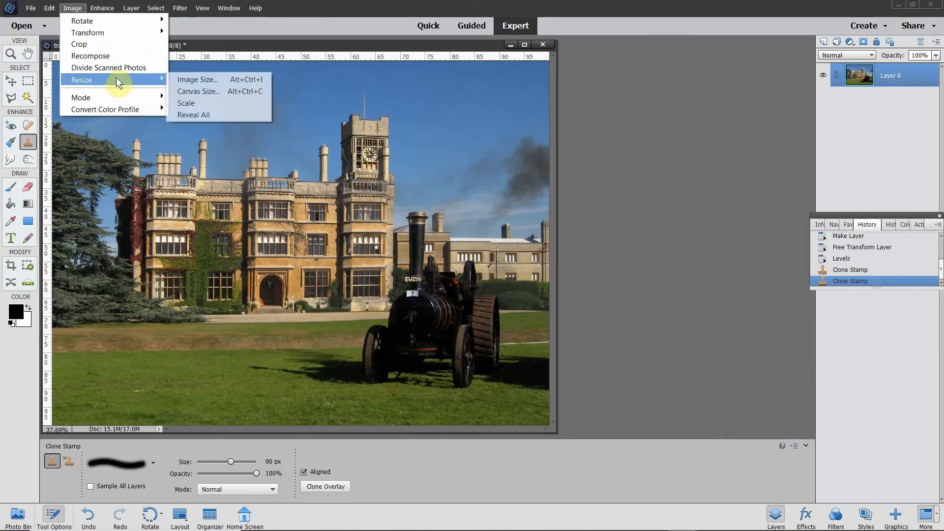
pyautogui.click(191, 79)
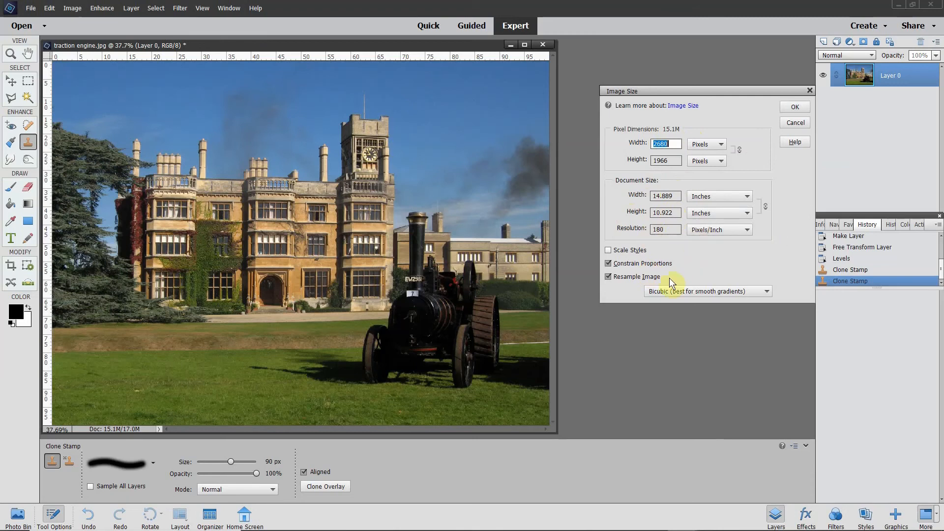
pyautogui.click(608, 275)
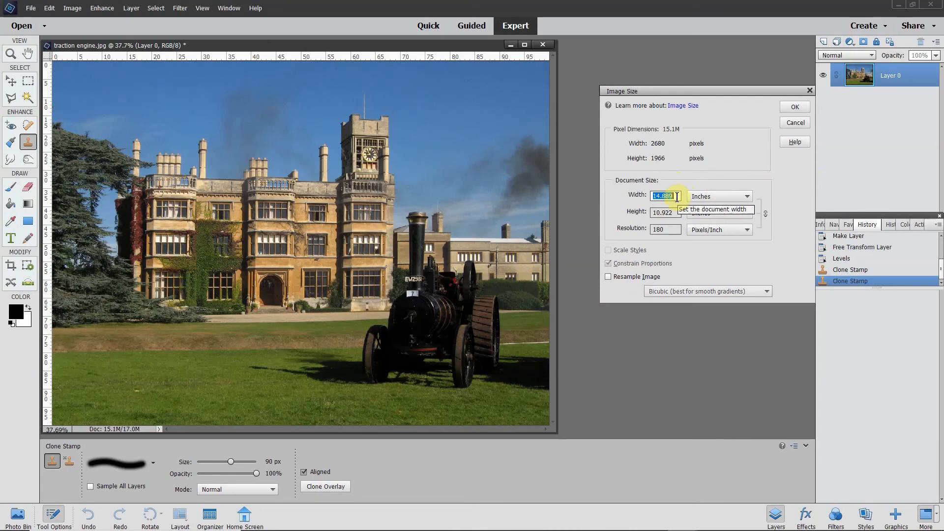
pyautogui.write('10')
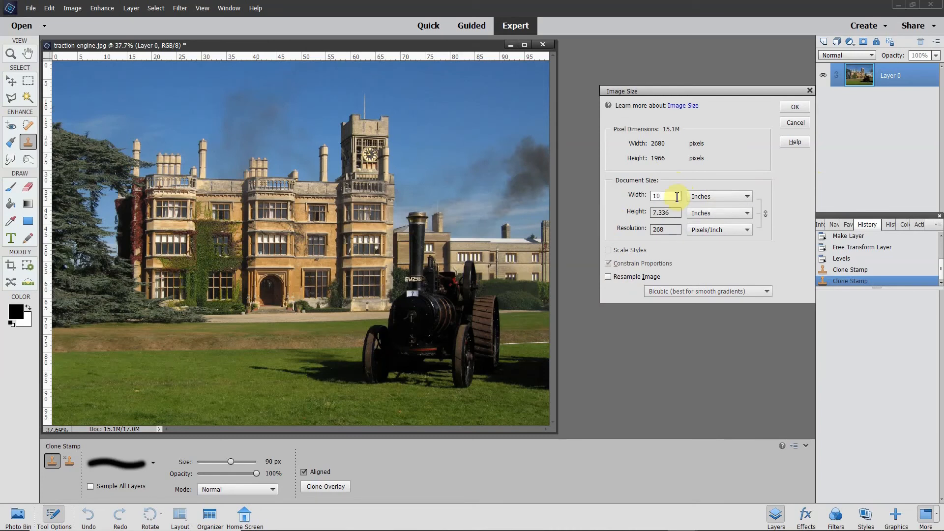
pyautogui.write('.5')
pyautogui.click(800, 106)
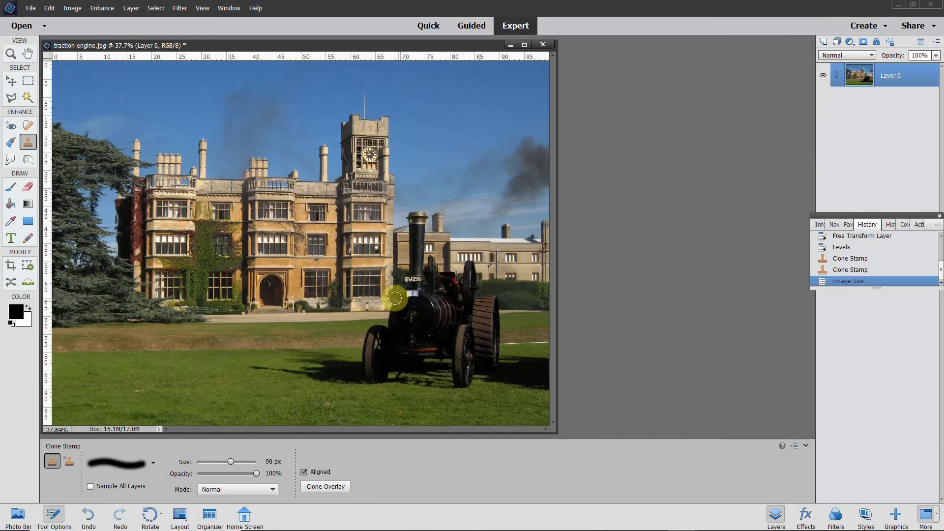
# - Inspect the photo at actual pixels from the building across to the engine's chimney, and fit it back on screen
pyautogui.click(12, 81)
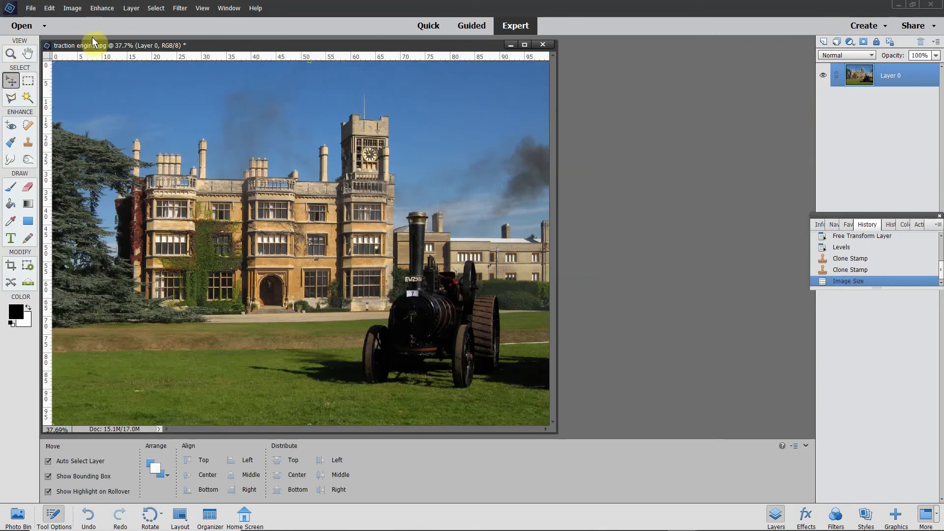
pyautogui.click(203, 9)
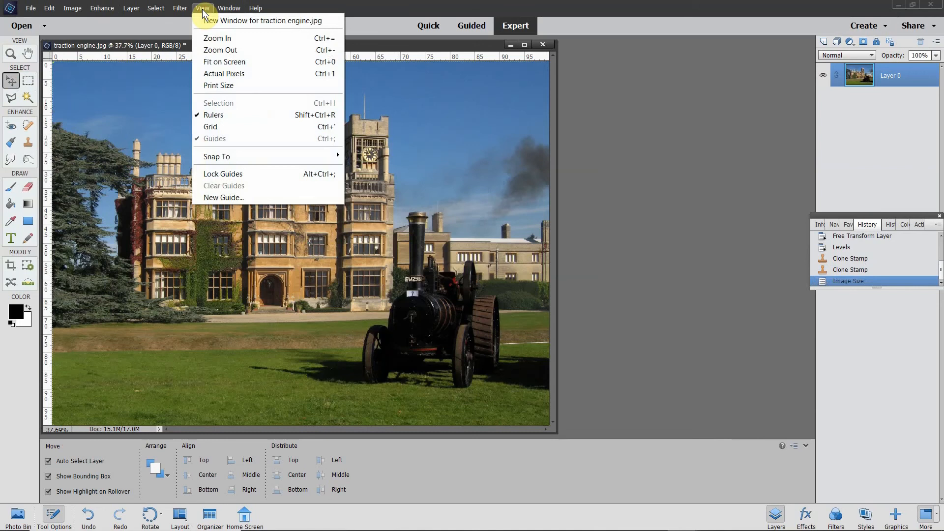
pyautogui.click(240, 73)
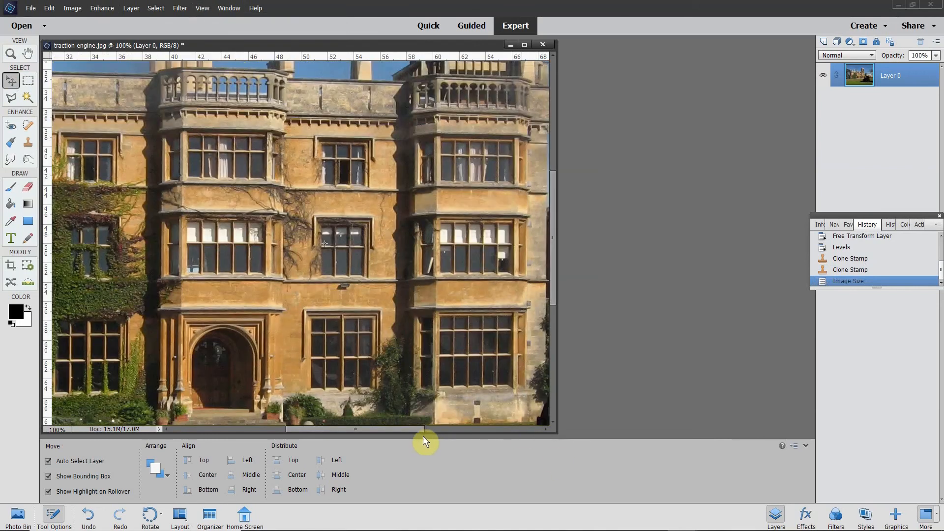
pyautogui.moveTo(394, 428); pyautogui.dragTo(436, 438)
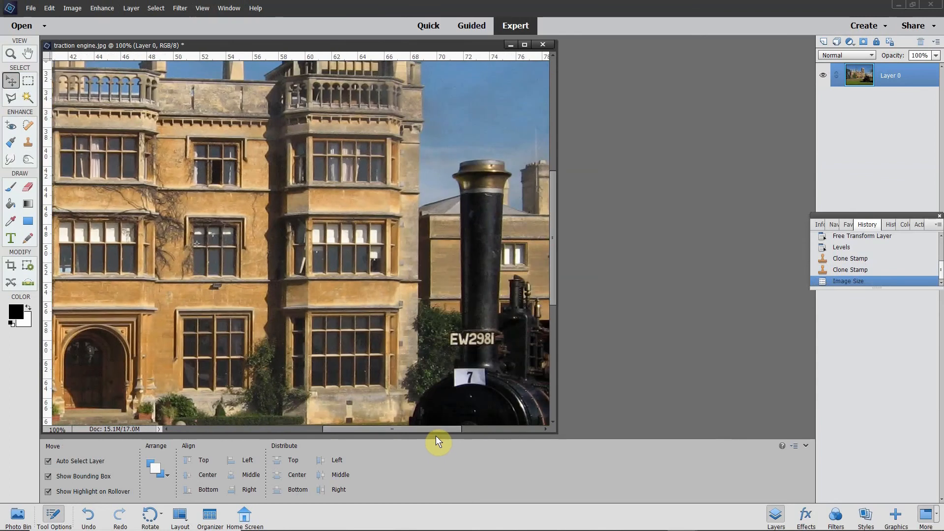
pyautogui.hotkey('ctrl', '0')
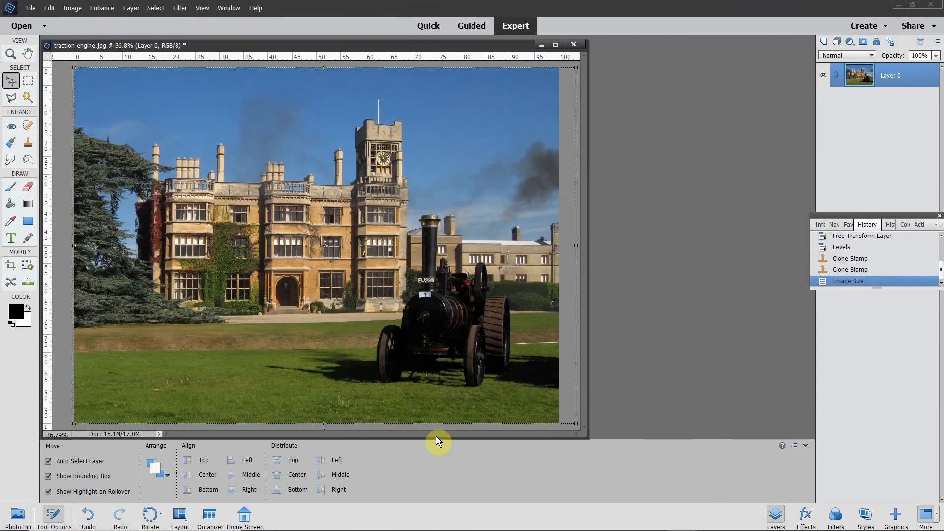
# - Resize the photo to 600 pixels wide in Image Size with Resample Image turned on
pyautogui.click(74, 10)
pyautogui.moveTo(95, 80)
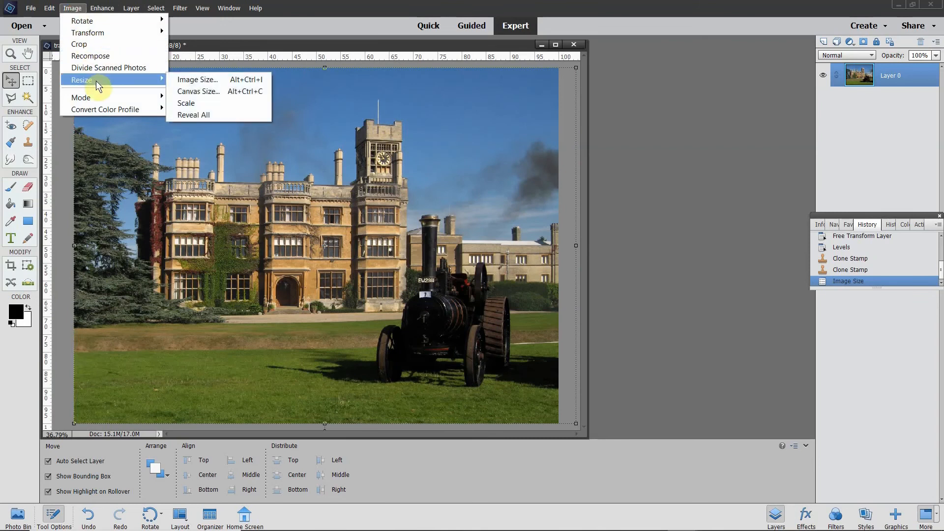
pyautogui.click(213, 79)
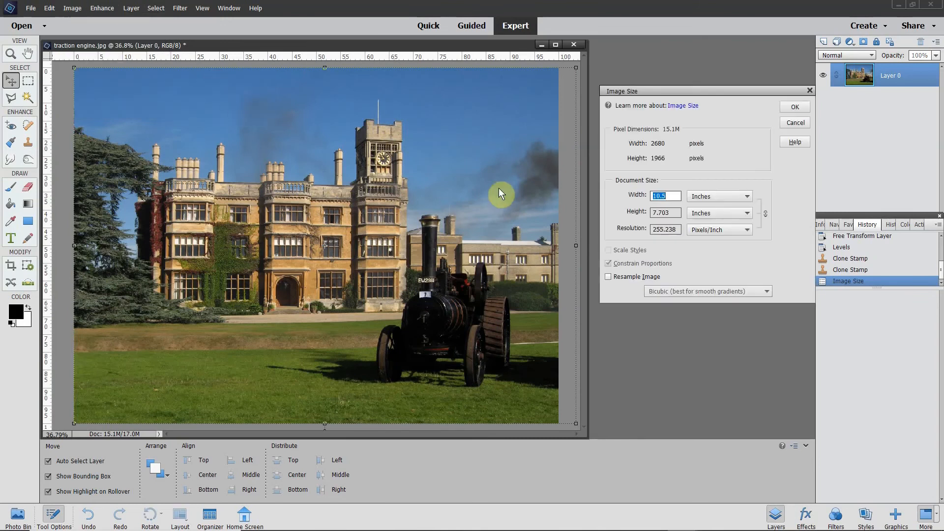
pyautogui.click(607, 277)
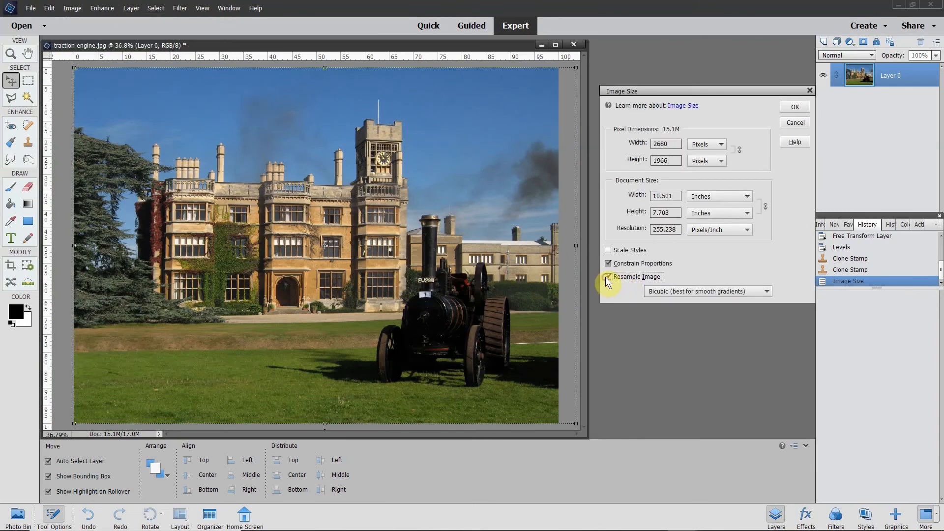
pyautogui.doubleClick(678, 143)
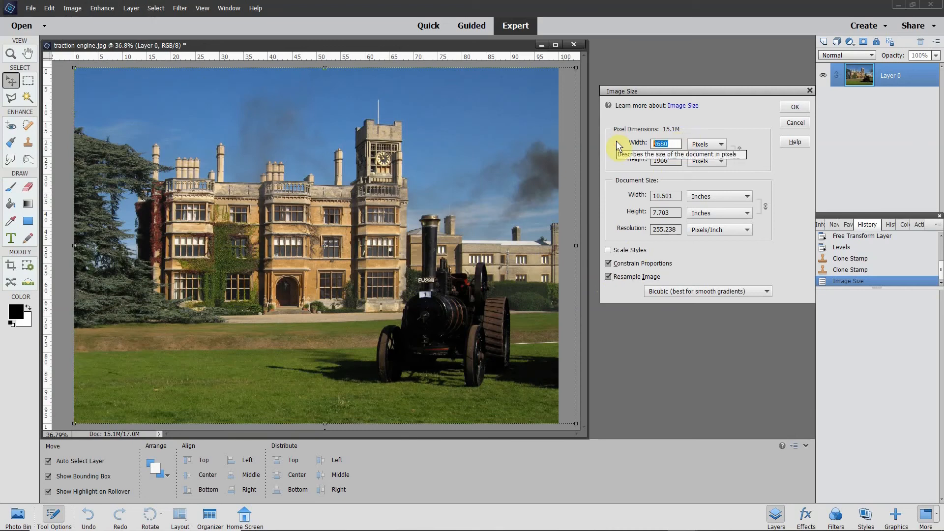
pyautogui.write('600')
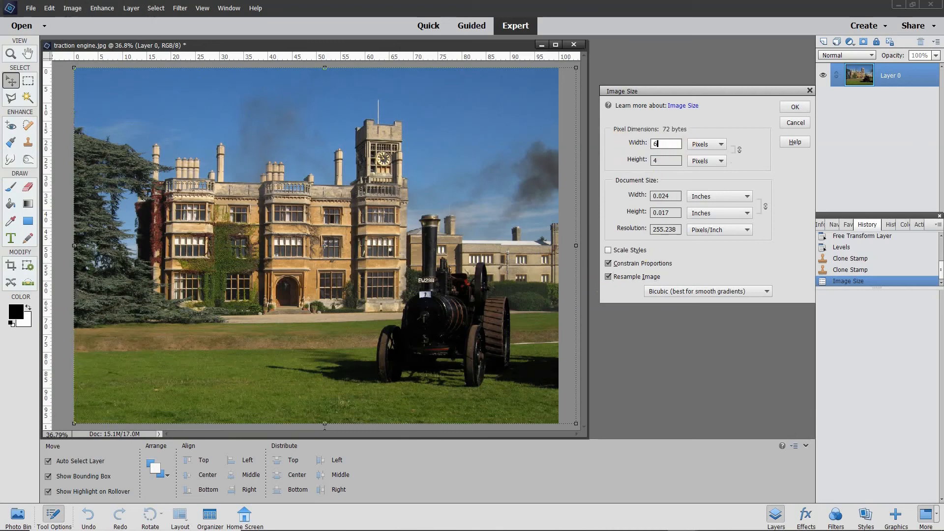
pyautogui.click(796, 107)
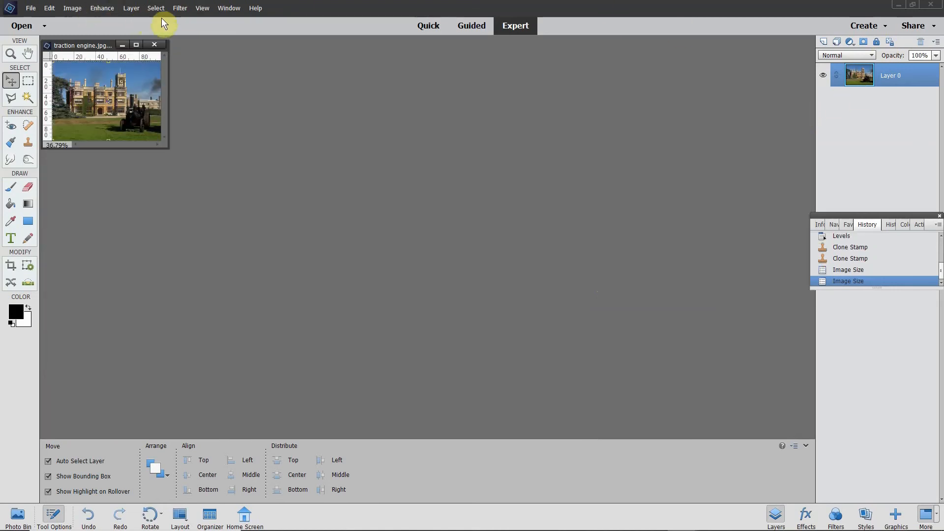
# - Display the reduced photo at actual pixels and enlarge its document window to show the whole image
pyautogui.click(196, 13)
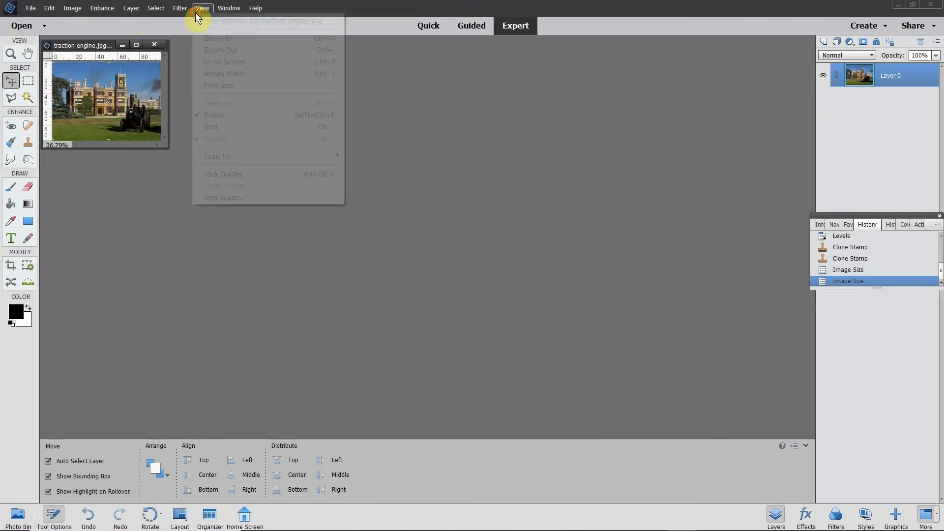
pyautogui.click(231, 73)
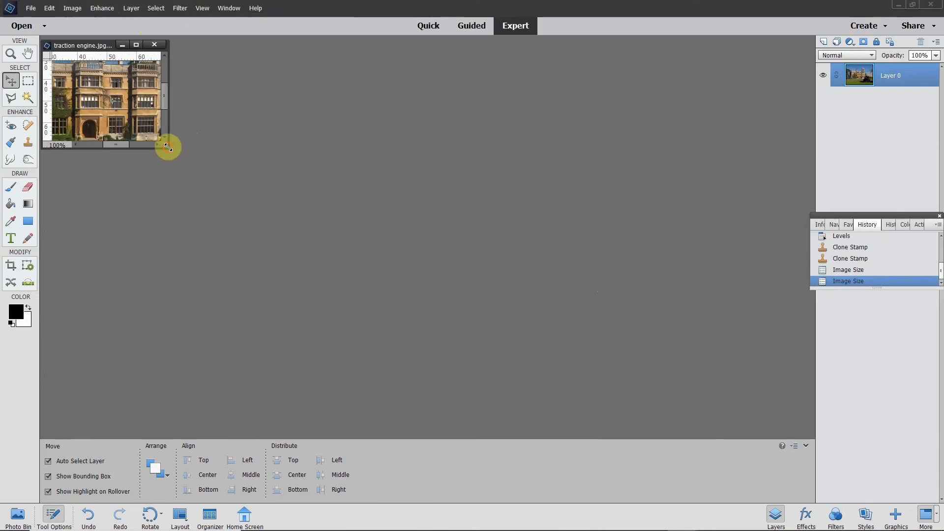
pyautogui.moveTo(167, 147); pyautogui.dragTo(634, 406)
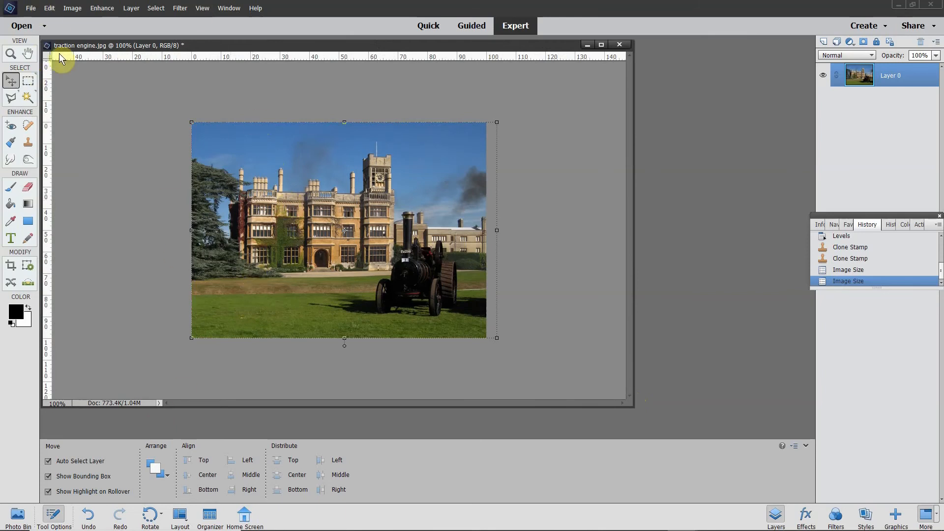
# - Save the photo as a JPEG named "old house" in the tutorial video folder, accepting Maximum quality 12 and Baseline ("Standard") format
pyautogui.click(32, 9)
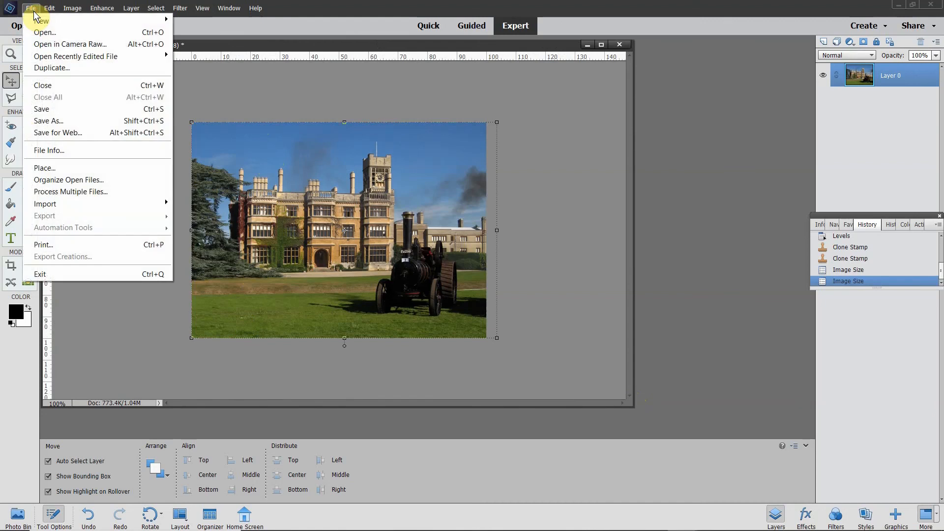
pyautogui.click(57, 123)
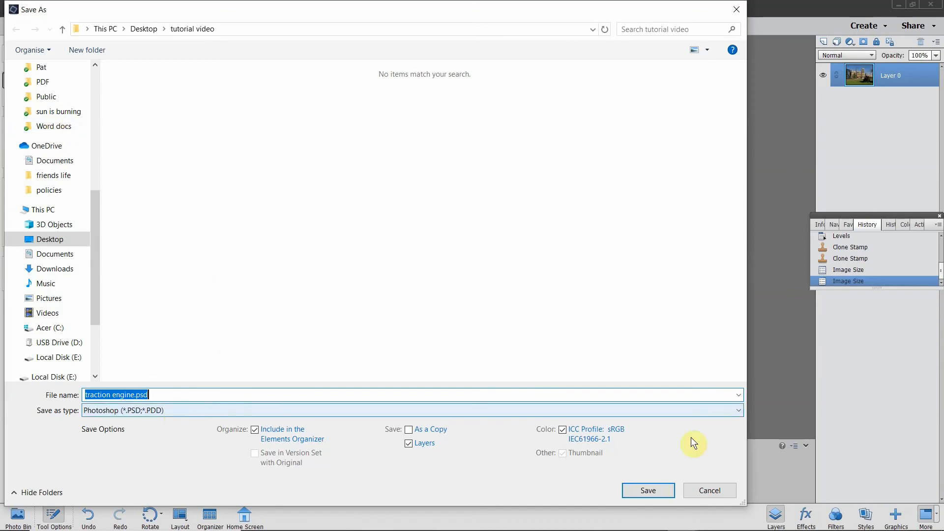
pyautogui.click(739, 410)
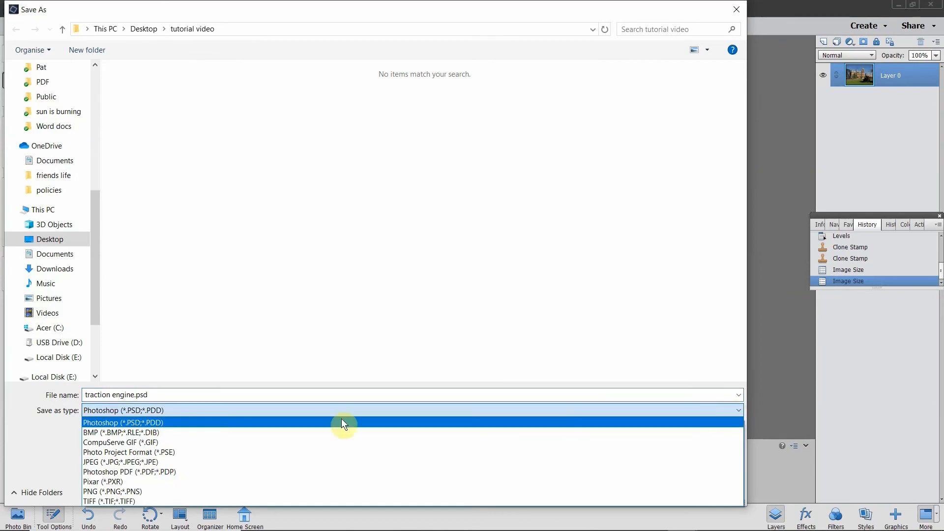
pyautogui.click(151, 462)
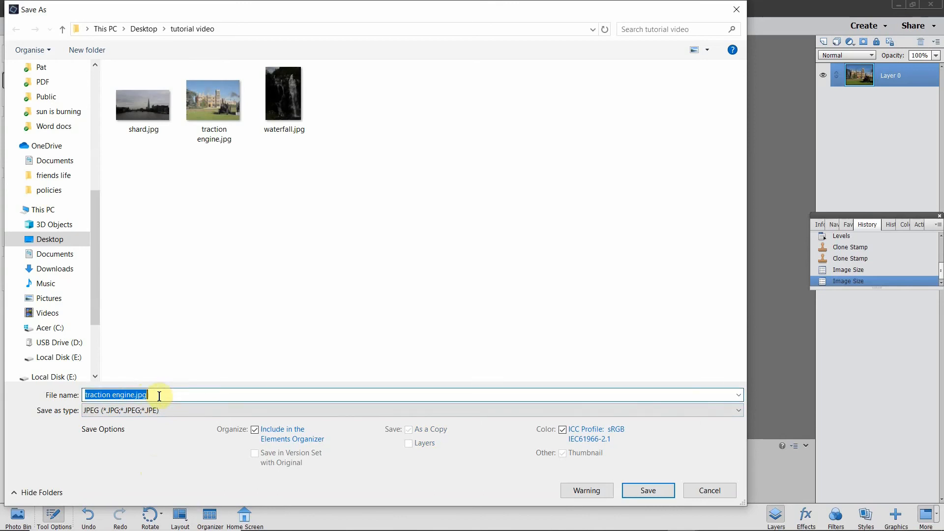
pyautogui.moveTo(159, 396); pyautogui.dragTo(4, 398)
pyautogui.write('o')
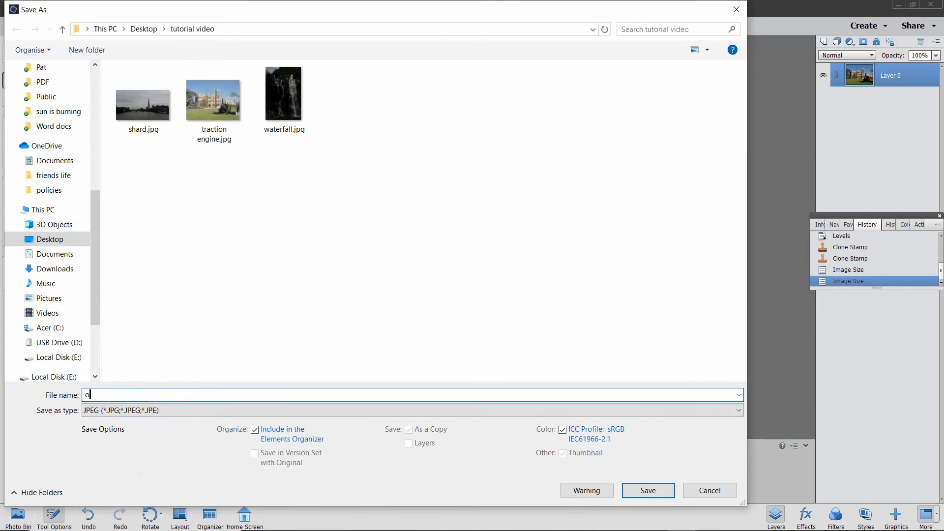
pyautogui.write('ld houd')
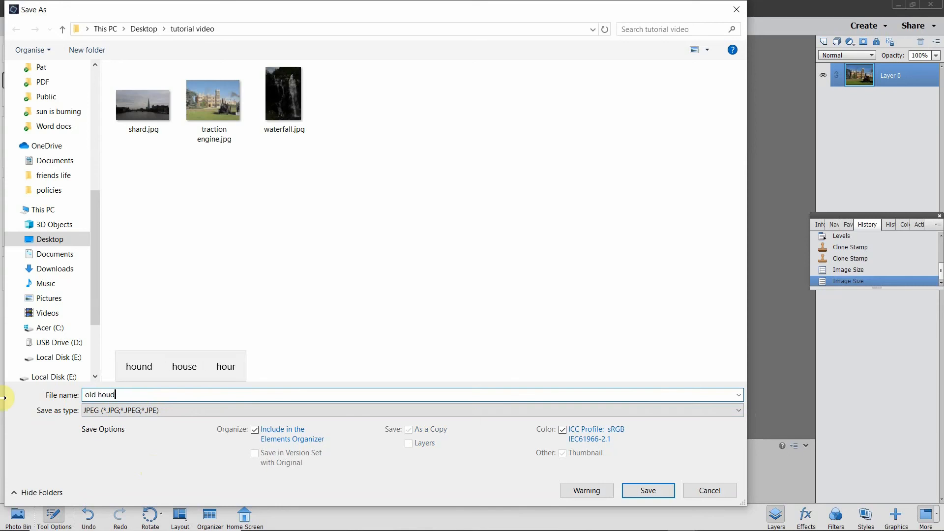
pyautogui.press('BackSpace')
pyautogui.write('se')
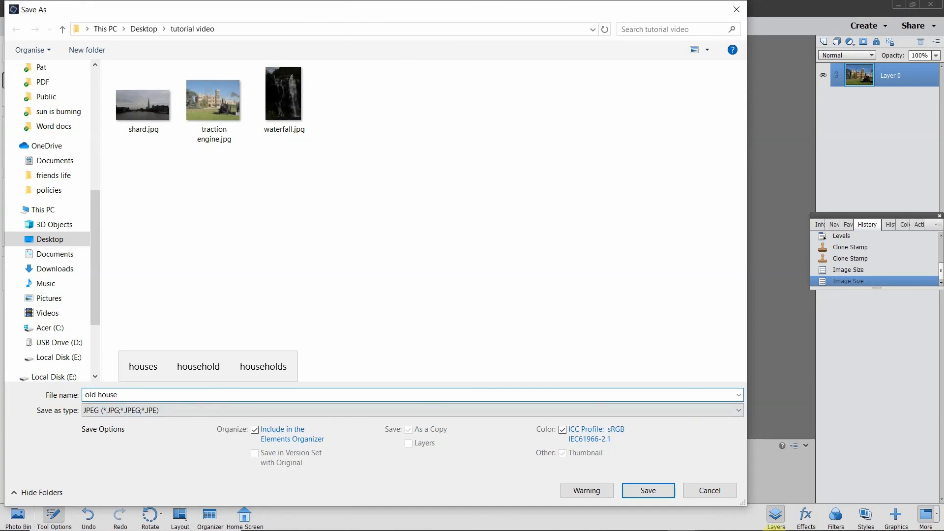
pyautogui.click(663, 491)
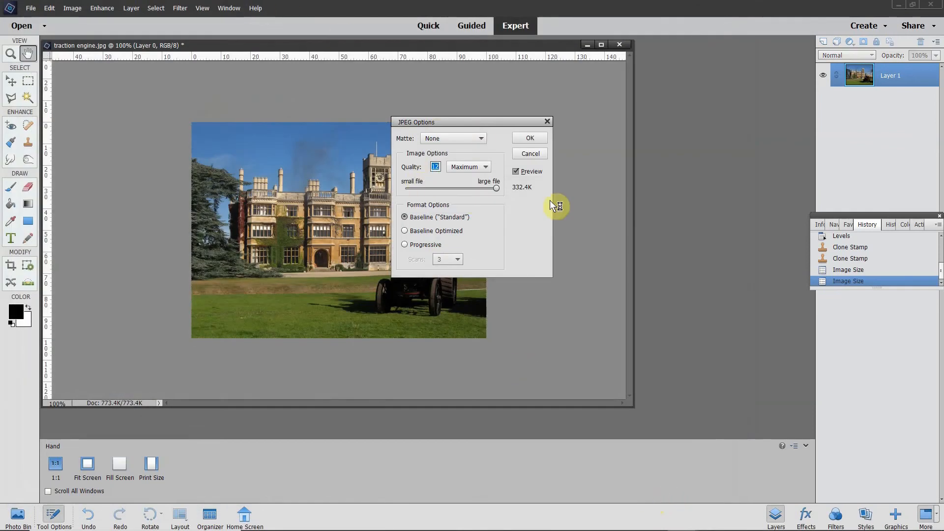
pyautogui.click(528, 140)
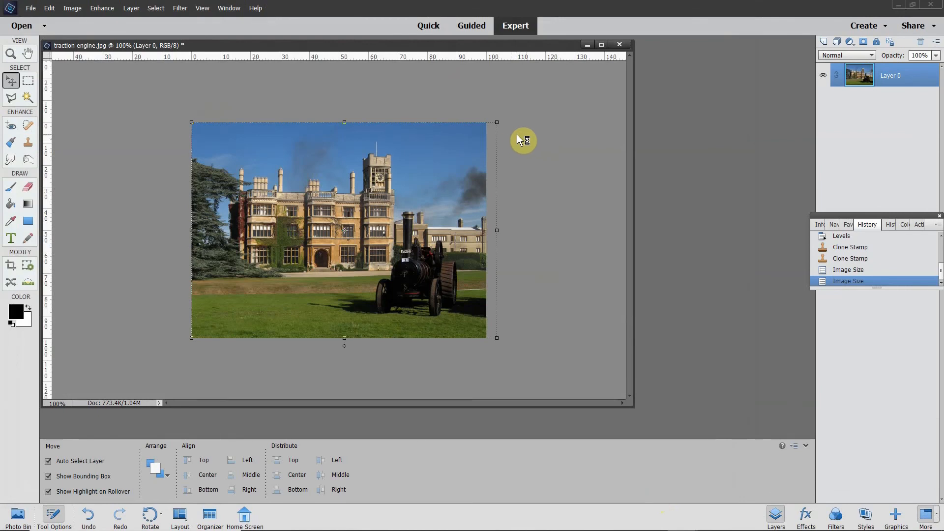
# - Close traction engine.jpg without saving changes to the original file
pyautogui.moveTo(134, 45); pyautogui.dragTo(201, 48)
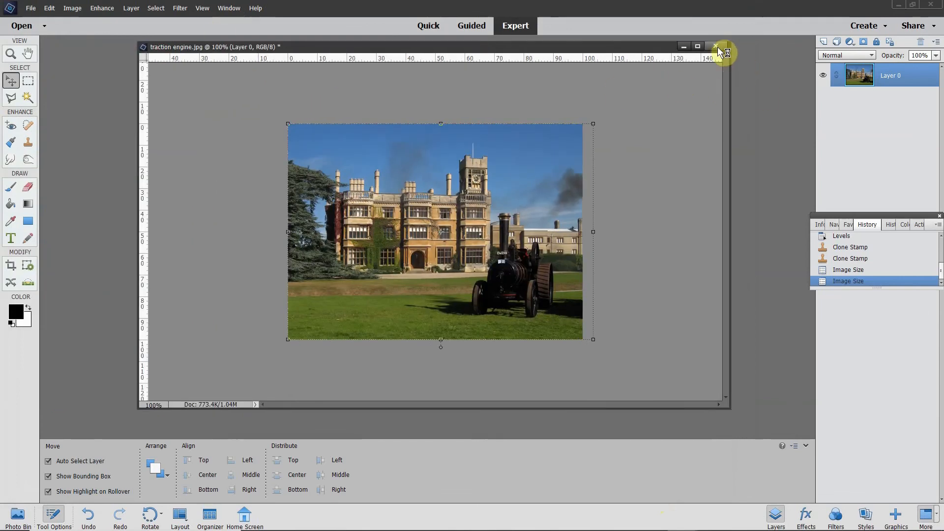
pyautogui.click(716, 46)
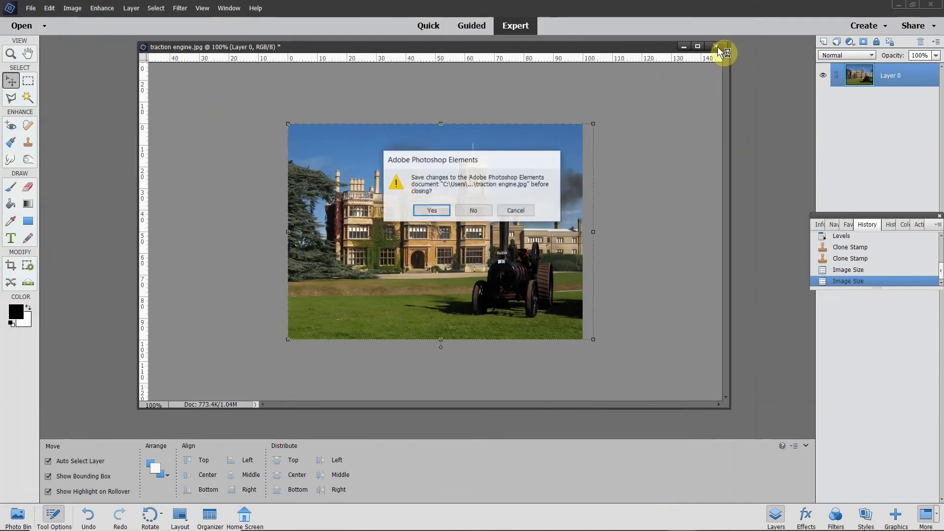
pyautogui.click(473, 211)
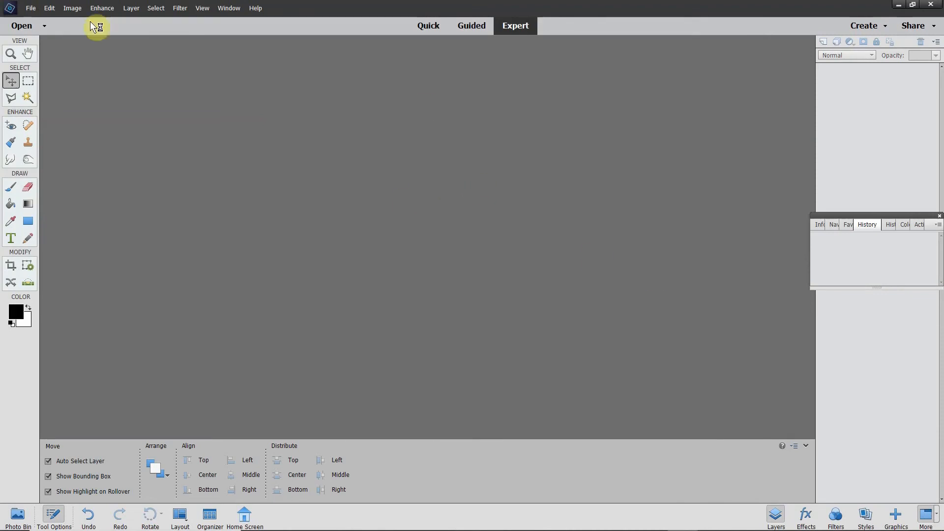
# - Open waterfall.jpg from the tutorial video folder and move its document window to the middle of the workspace
pyautogui.click(31, 10)
pyautogui.click(42, 34)
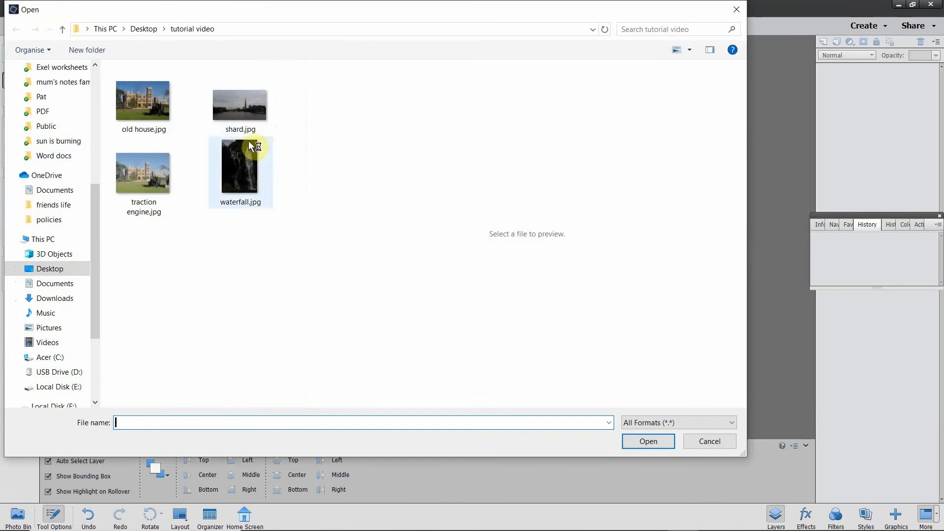
pyautogui.click(240, 164)
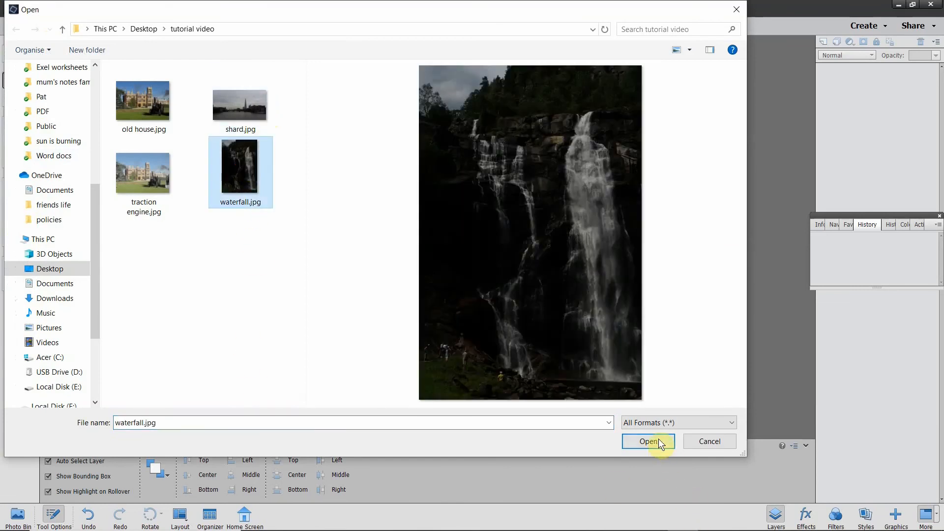
pyautogui.click(648, 442)
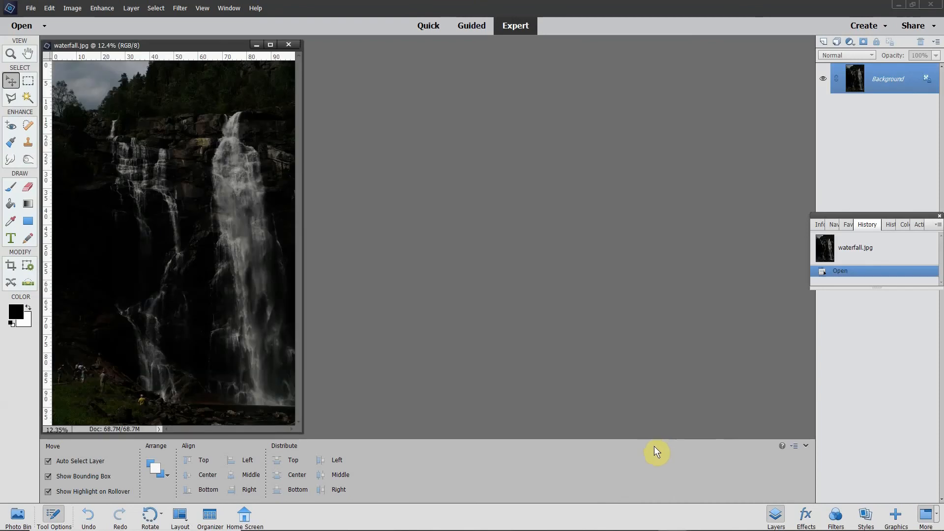
pyautogui.moveTo(189, 46); pyautogui.dragTo(426, 46)
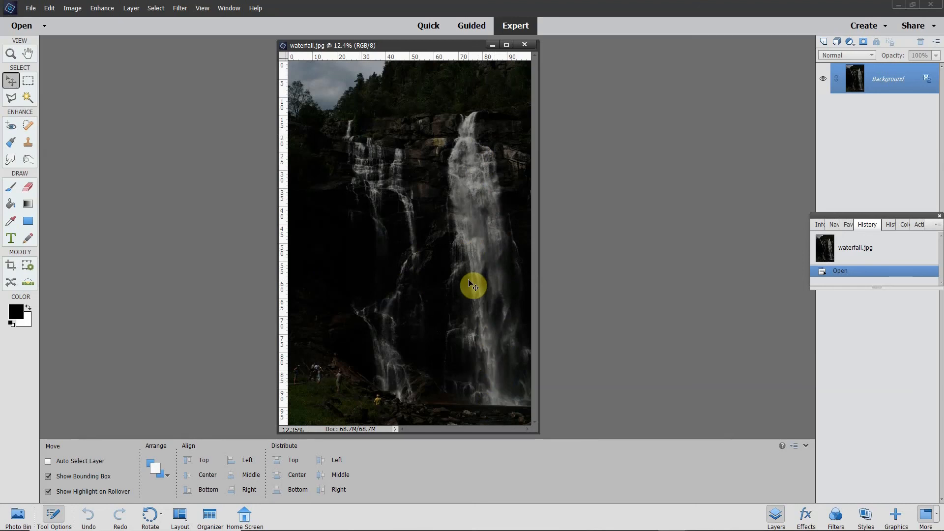
pyautogui.hotkey('ctrl', 'l')
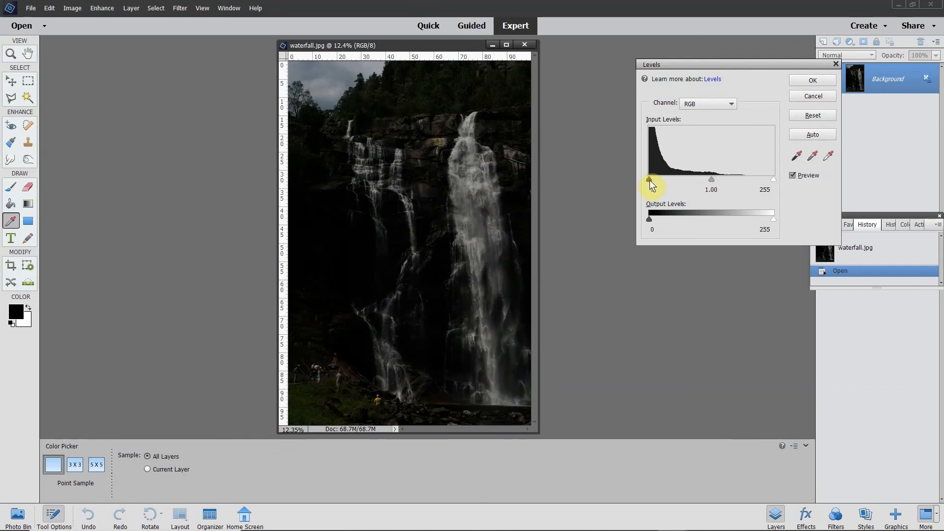
pyautogui.moveTo(650, 180)
pyautogui.mouseDown()
pyautogui.moveTo(674, 180)
pyautogui.moveTo(640, 180)
pyautogui.mouseUp()
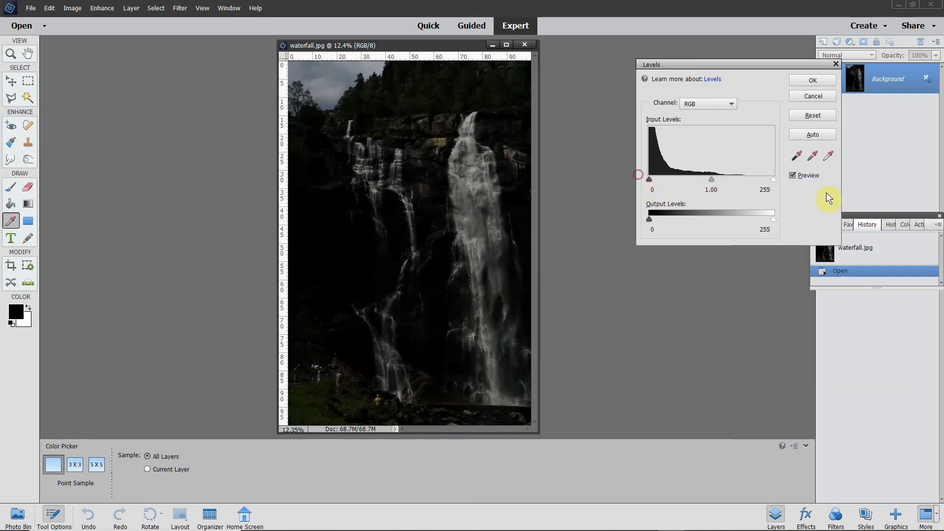
pyautogui.moveTo(774, 180)
pyautogui.mouseDown()
pyautogui.moveTo(728, 178)
pyautogui.moveTo(774, 180)
pyautogui.mouseUp()
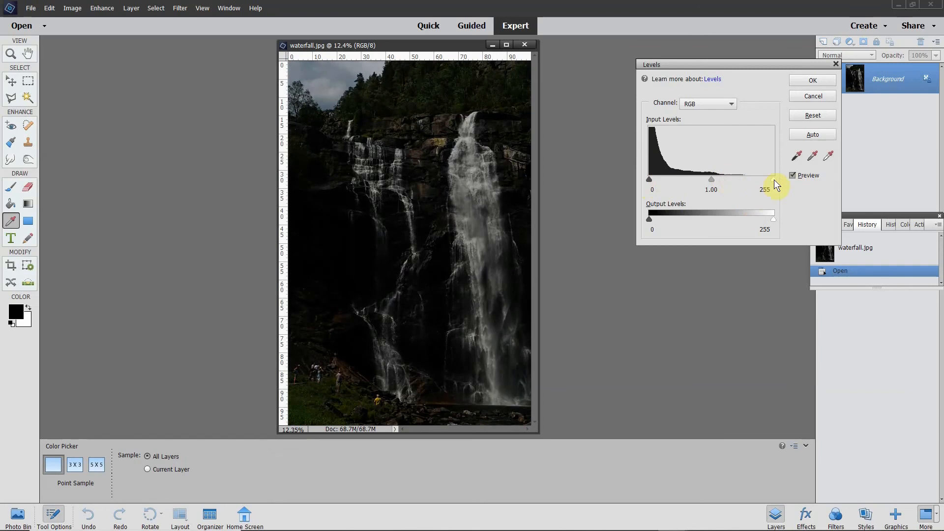
pyautogui.click(819, 96)
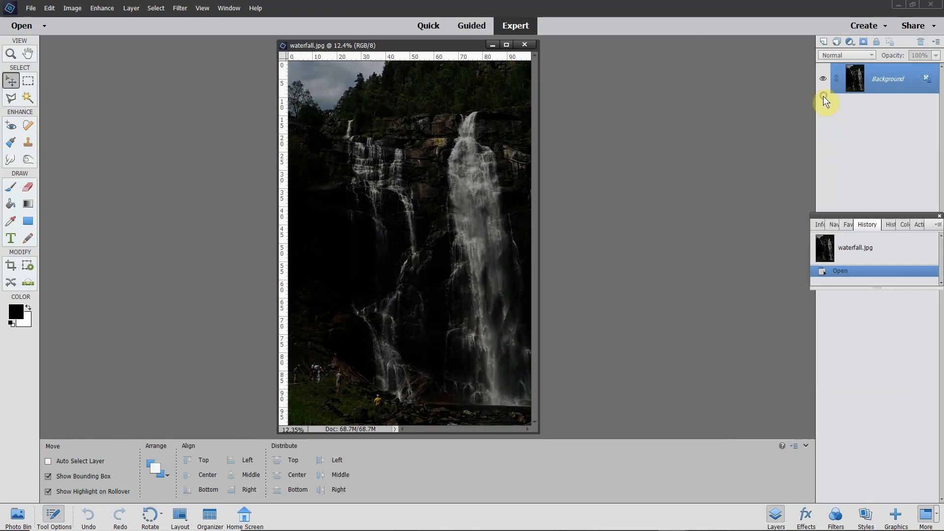
# - Apply Shadows/Highlights to the waterfall photo with Lighten Shadows at 47% and Darken Highlights at 41%
pyautogui.click(102, 12)
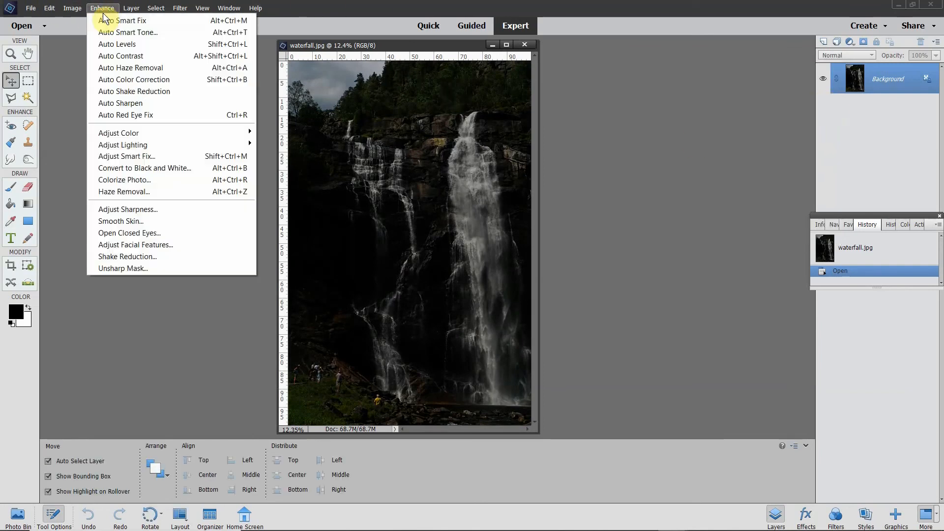
pyautogui.moveTo(161, 148)
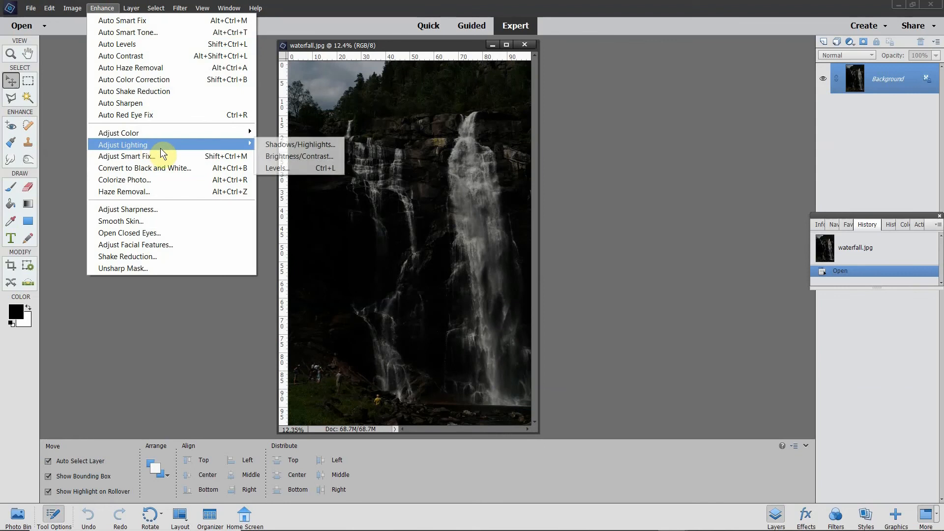
pyautogui.click(300, 145)
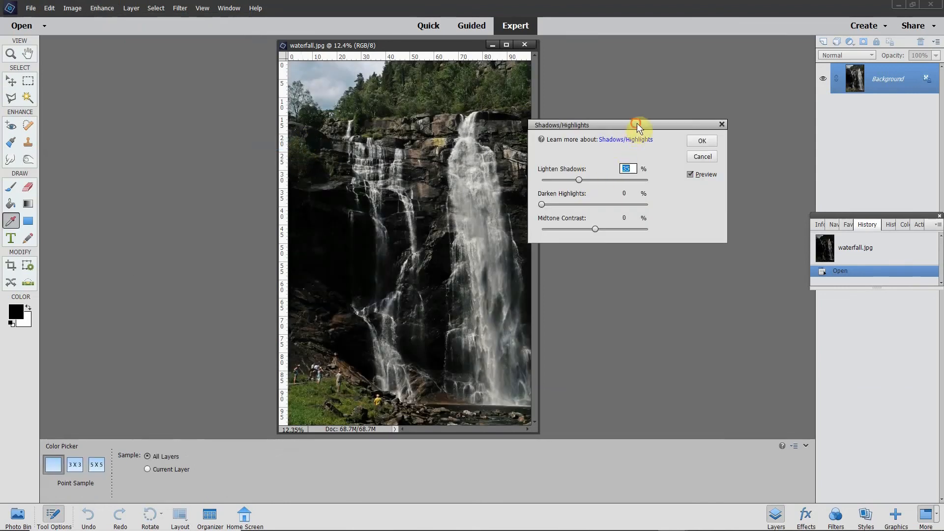
pyautogui.moveTo(639, 126); pyautogui.dragTo(782, 126)
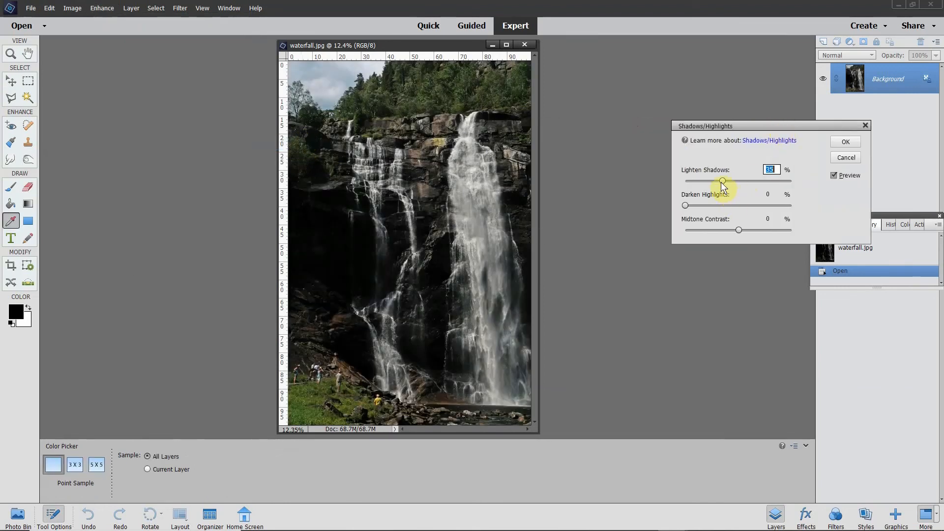
pyautogui.moveTo(722, 181)
pyautogui.mouseDown()
pyautogui.moveTo(739, 181)
pyautogui.moveTo(712, 186)
pyautogui.moveTo(737, 190)
pyautogui.moveTo(708, 186)
pyautogui.moveTo(748, 190)
pyautogui.moveTo(731, 183)
pyautogui.mouseUp()
pyautogui.moveTo(686, 205); pyautogui.dragTo(737, 185)
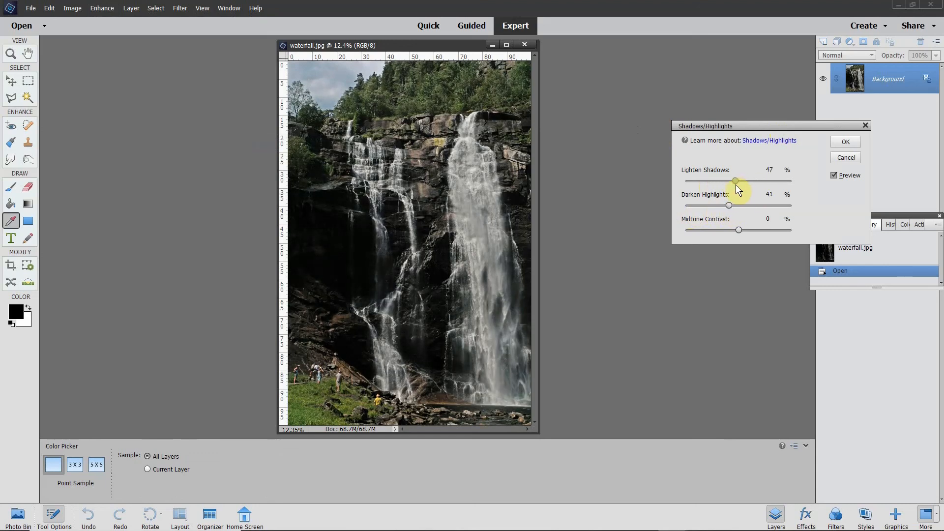
pyautogui.click(856, 145)
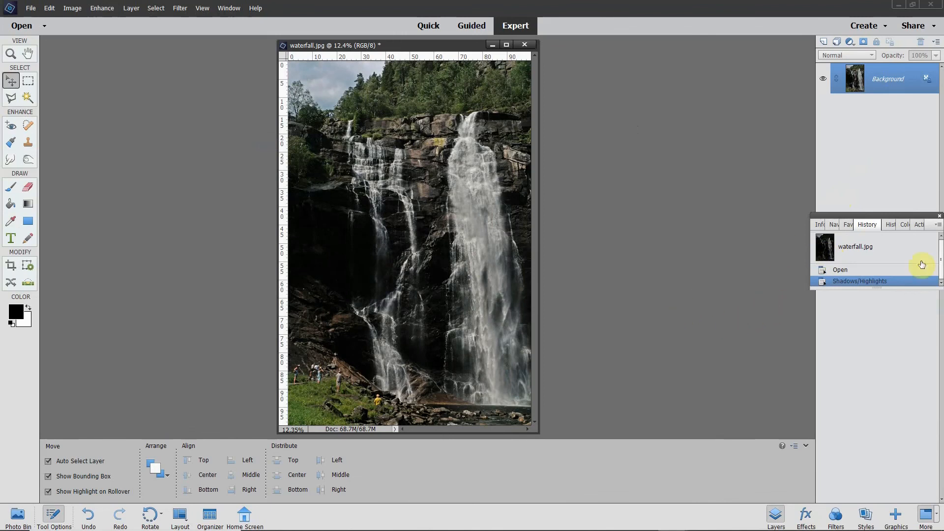
# - Compare the waterfall photo before and after the Shadows/Highlights edit using its history, and close it without saving changes
pyautogui.click(858, 269)
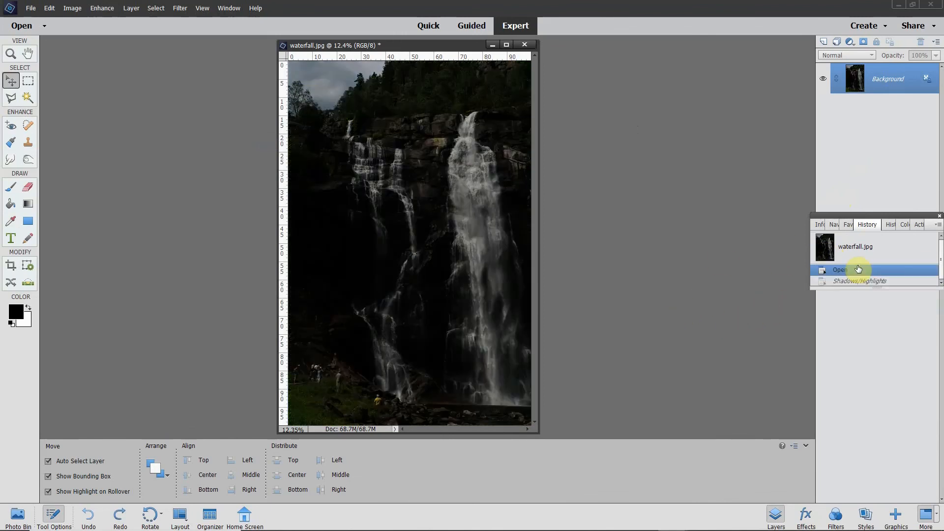
pyautogui.click(851, 282)
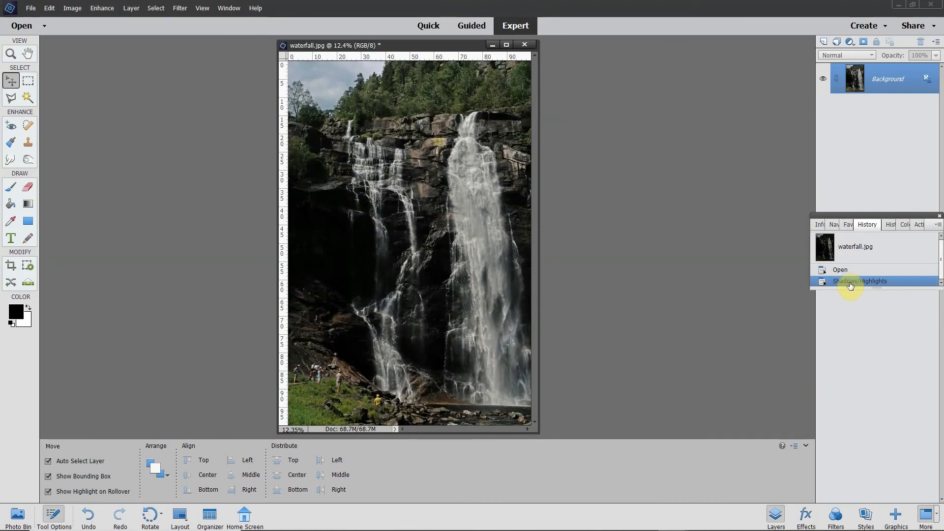
pyautogui.click(522, 43)
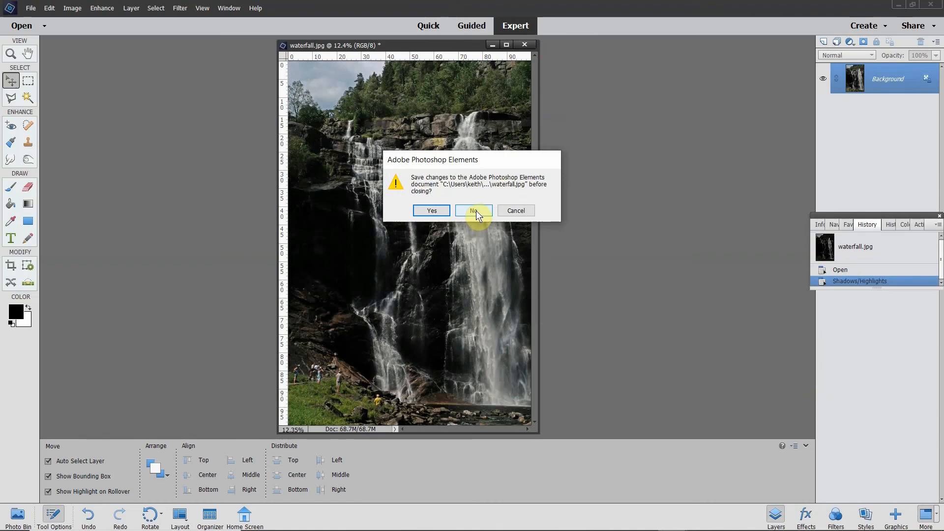
pyautogui.click(477, 212)
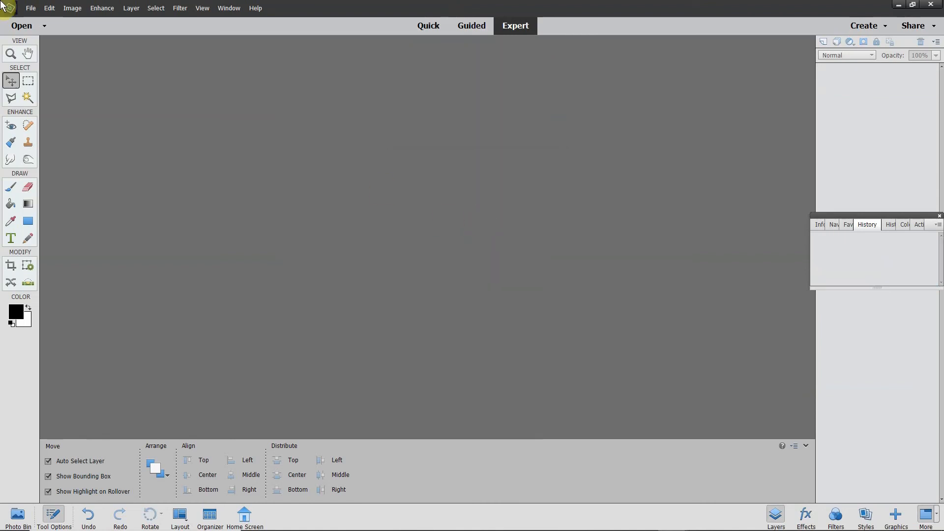
# - Open shard.jpg from the tutorial video folder and crop it with No Restriction, trimming mainly the top and right edges of the photo
pyautogui.click(31, 8)
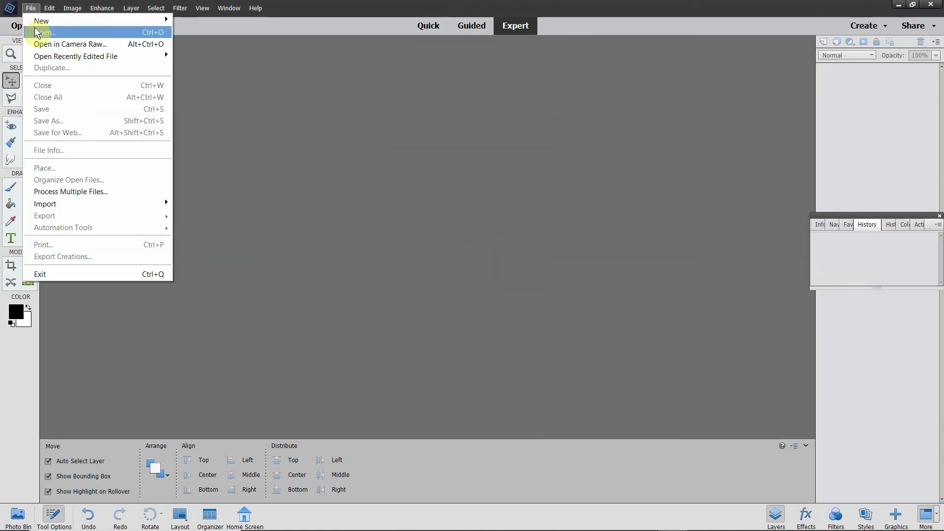
pyautogui.click(38, 32)
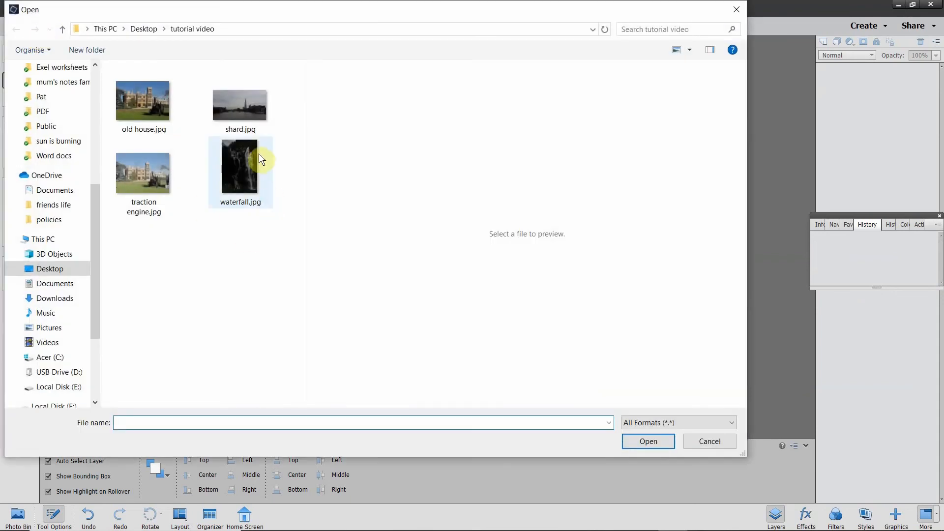
pyautogui.click(230, 109)
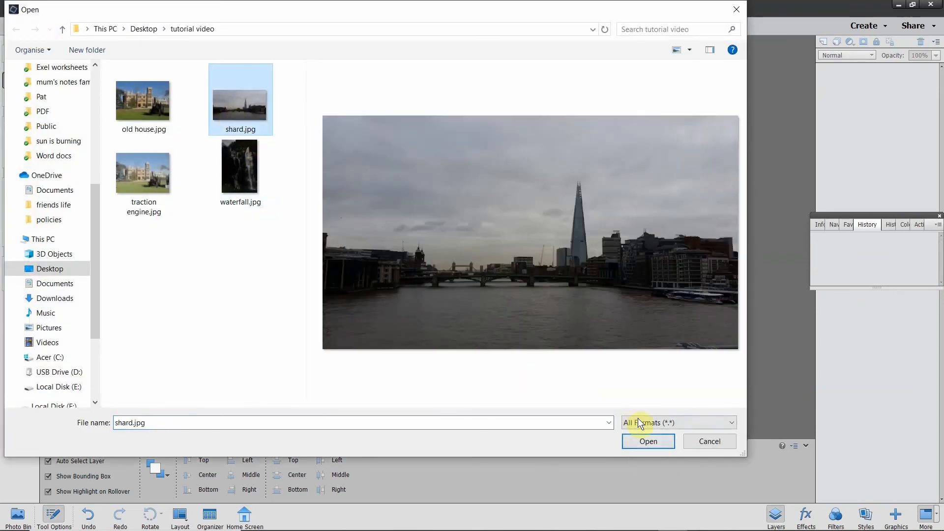
pyautogui.click(653, 442)
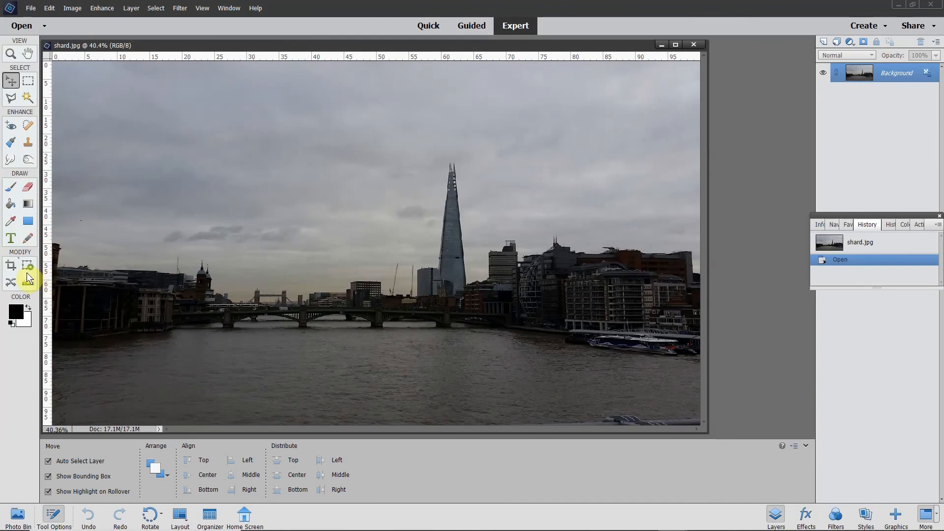
pyautogui.click(11, 270)
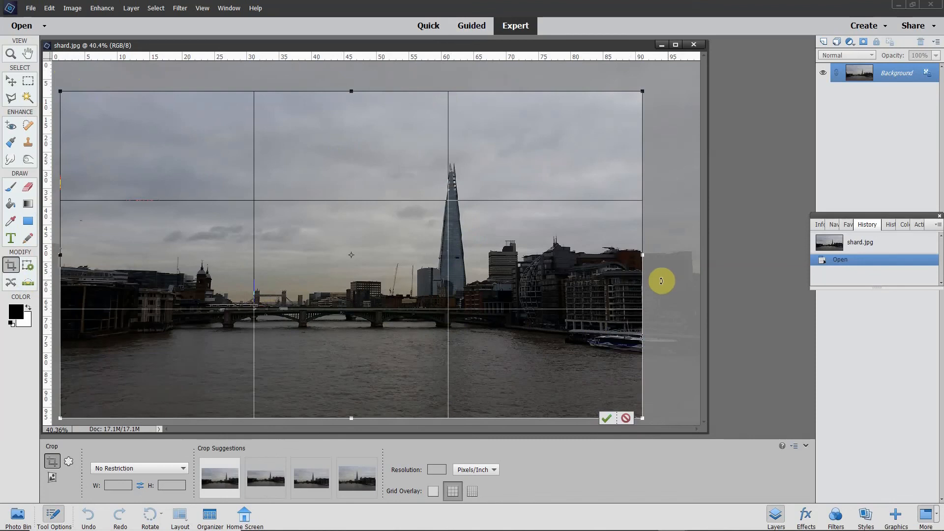
pyautogui.click(608, 419)
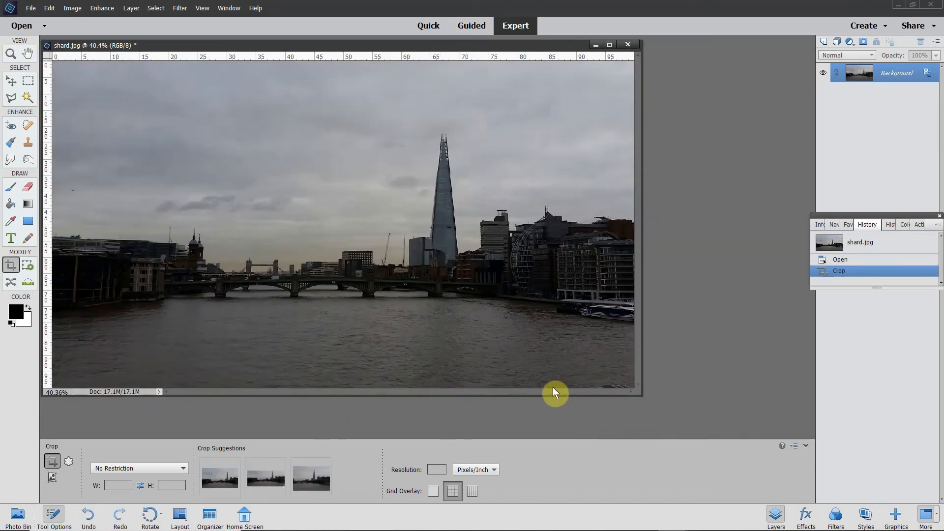
# - Brighten the cropped Shard photo with Levels, setting the RGB white input level to 186 and the midtones to 1.02
pyautogui.click(75, 9)
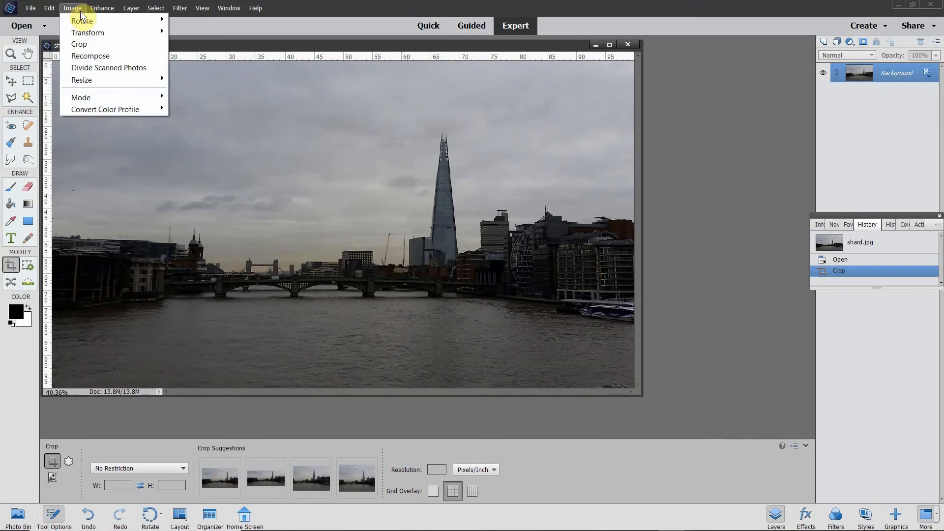
pyautogui.moveTo(102, 8)
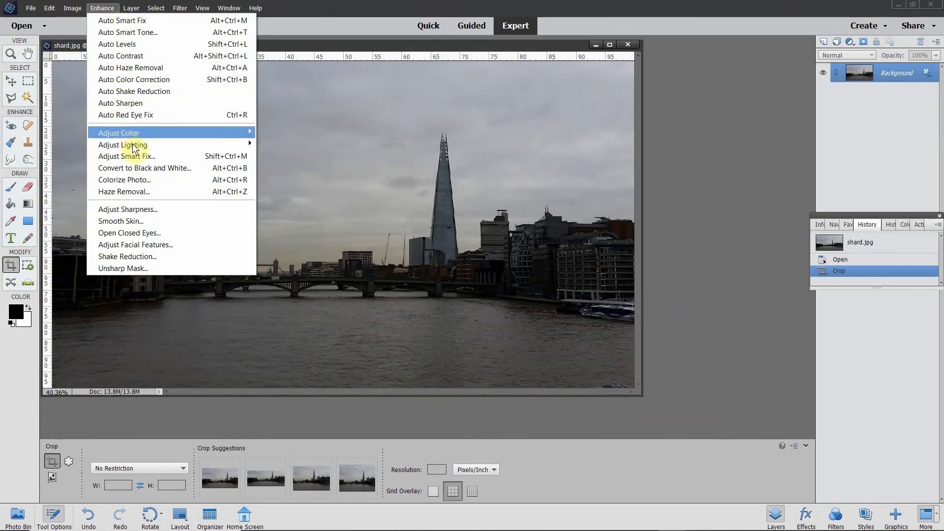
pyautogui.moveTo(141, 148)
pyautogui.click(288, 168)
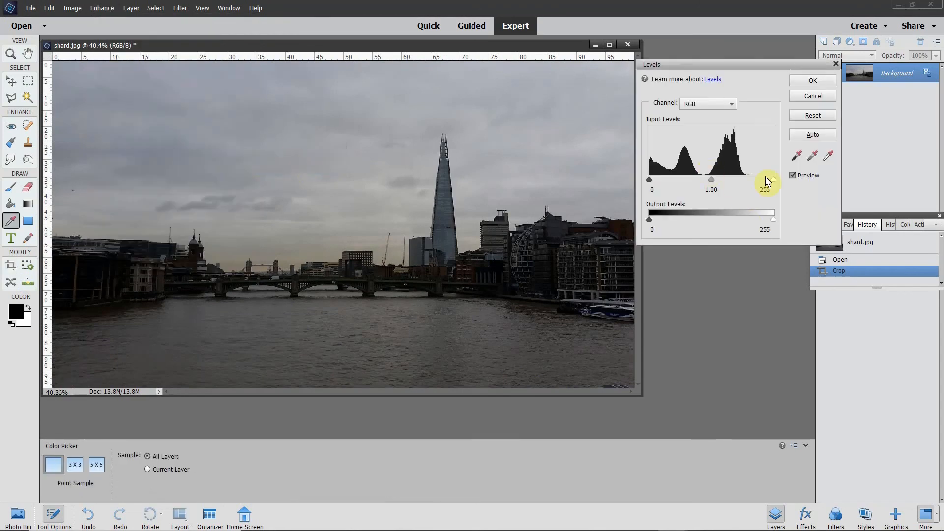
pyautogui.moveTo(775, 179); pyautogui.dragTo(695, 178)
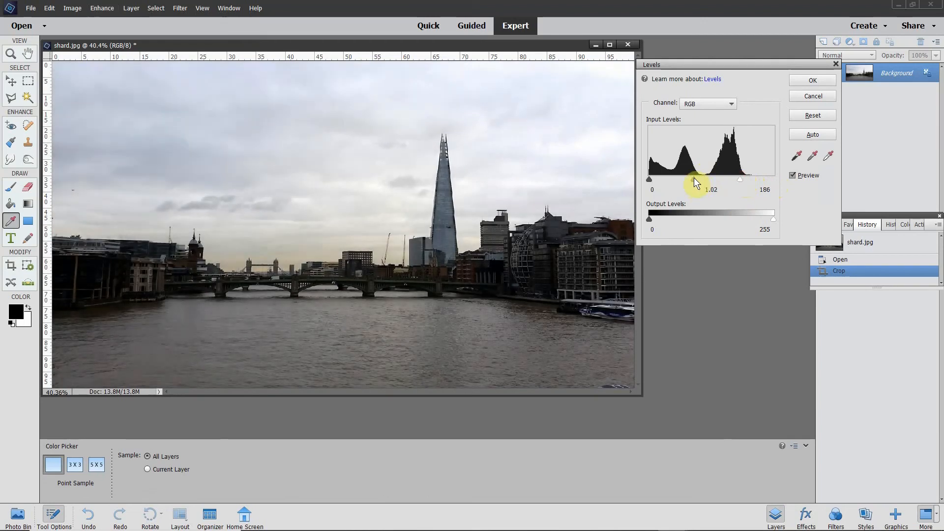
pyautogui.click(819, 79)
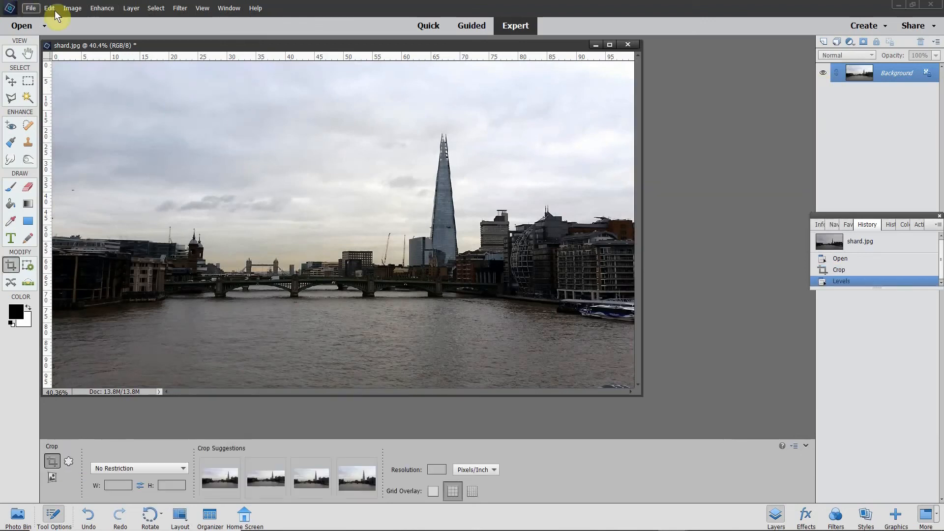
# - Raise the Shard photo's Master saturation to +66 with Adjust Hue/Saturation
pyautogui.click(100, 8)
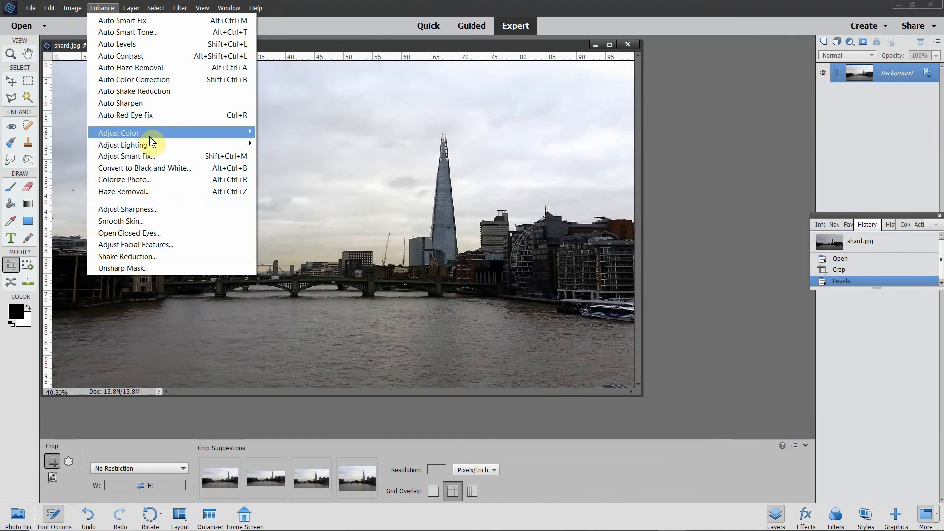
pyautogui.moveTo(150, 136)
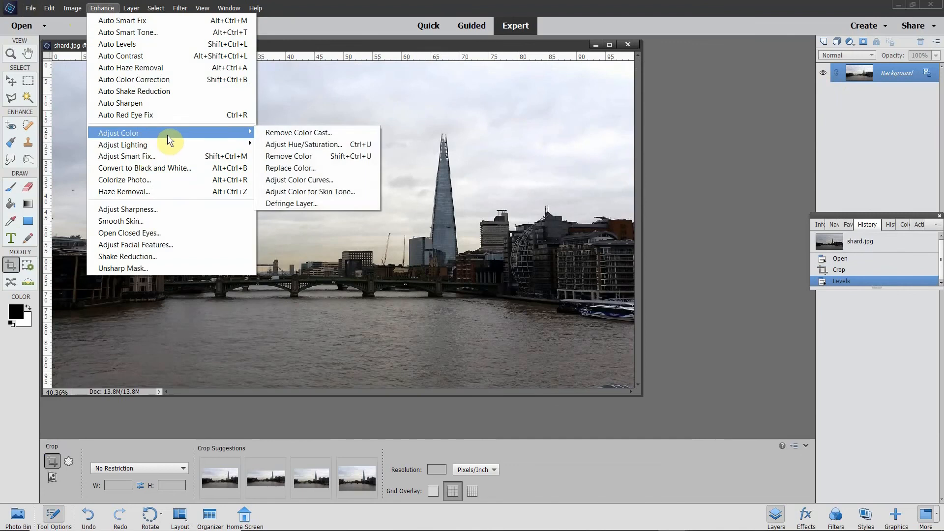
pyautogui.click(297, 146)
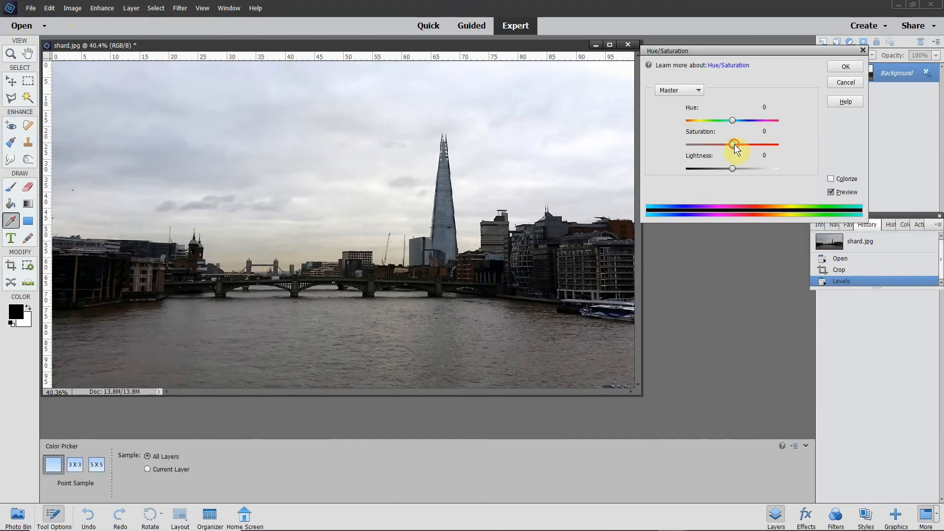
pyautogui.moveTo(733, 145); pyautogui.dragTo(747, 145)
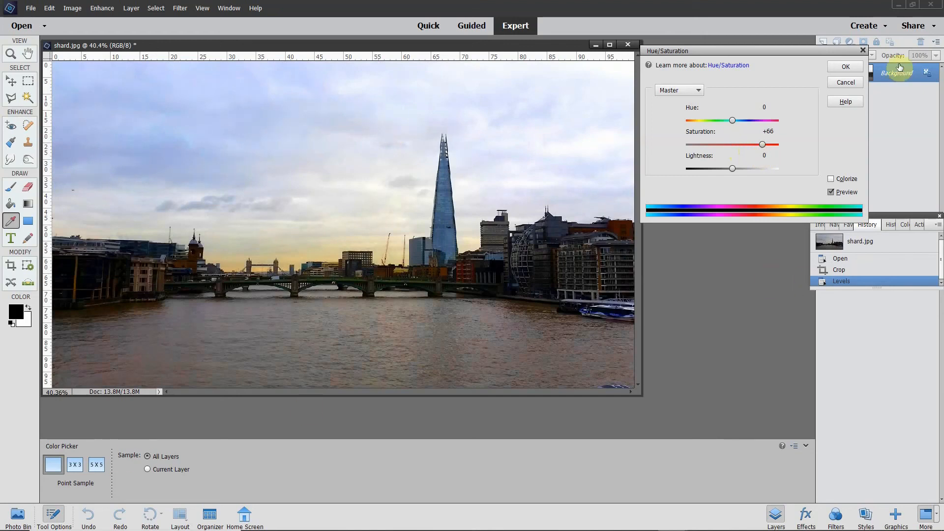
pyautogui.click(846, 66)
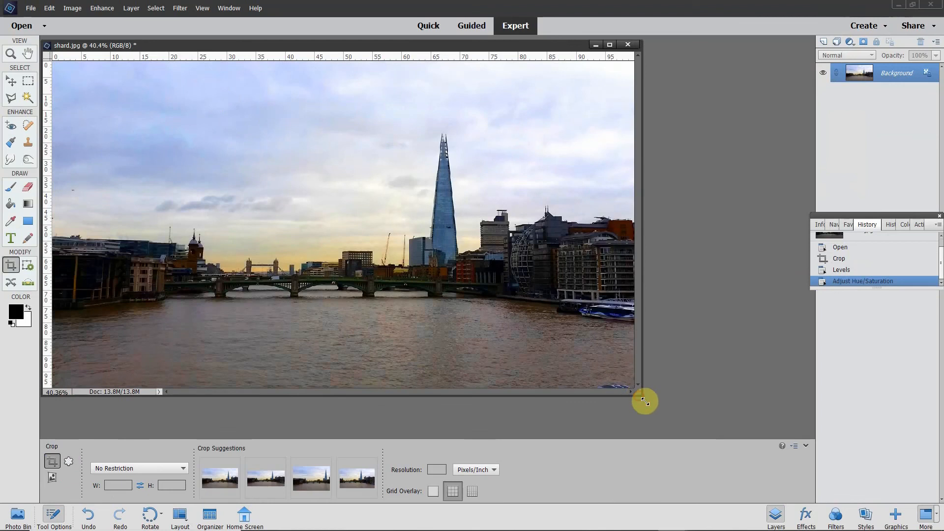
# - Enlarge the document window and remove the object at the photo's lower-right edge using the Spot Healing Brush with Proximity Match at 125 px
pyautogui.moveTo(645, 402); pyautogui.dragTo(687, 429)
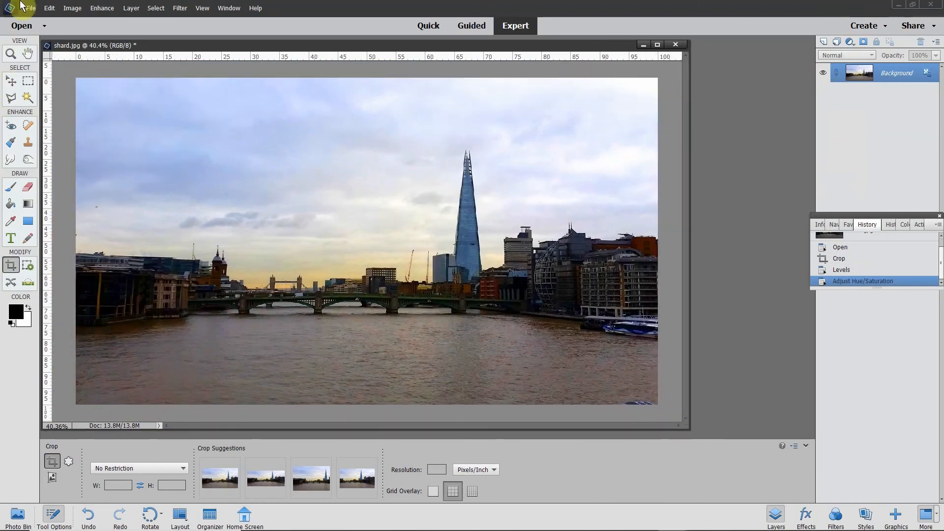
pyautogui.click(29, 125)
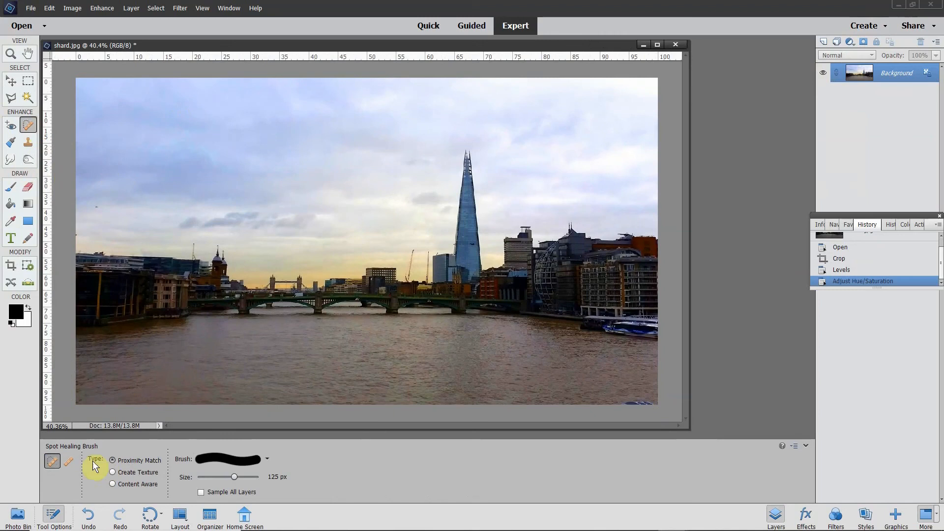
pyautogui.moveTo(612, 400); pyautogui.dragTo(679, 405)
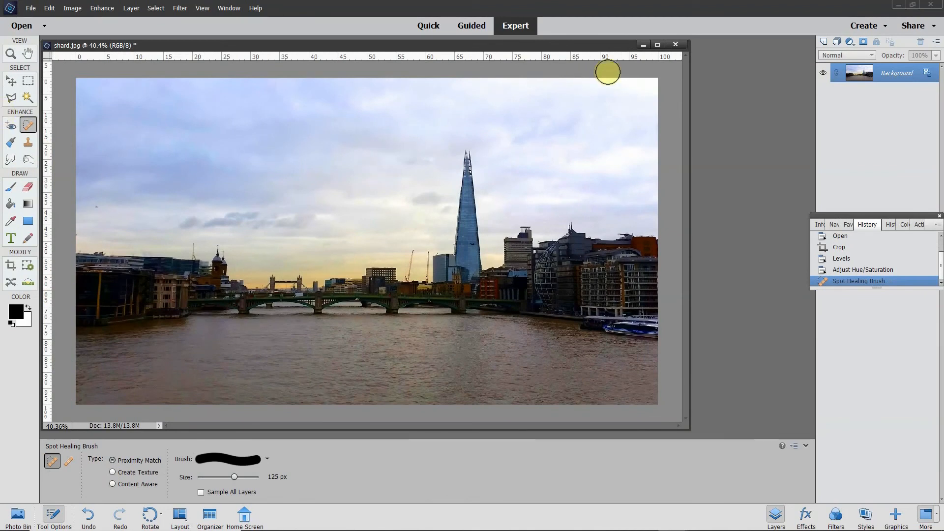
# - Close shard.jpg without saving changes to the original file
pyautogui.click(676, 45)
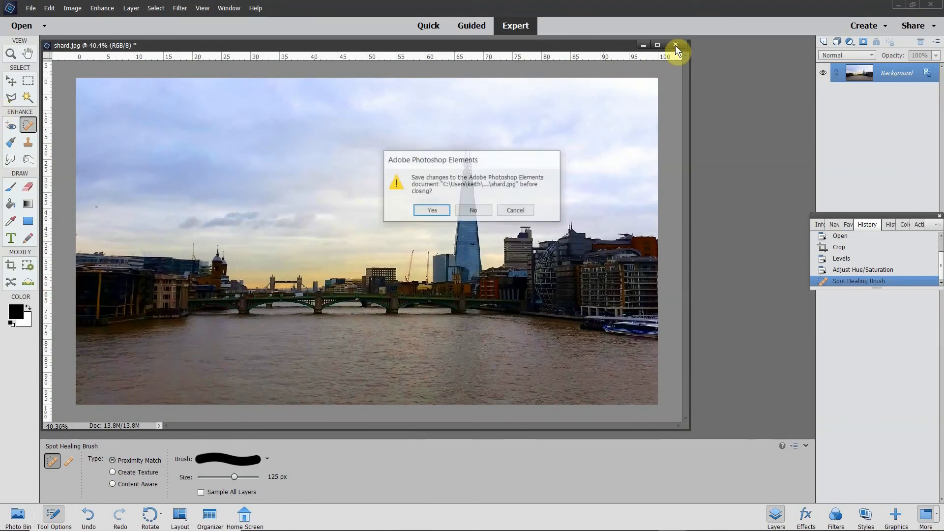
pyautogui.click(478, 213)
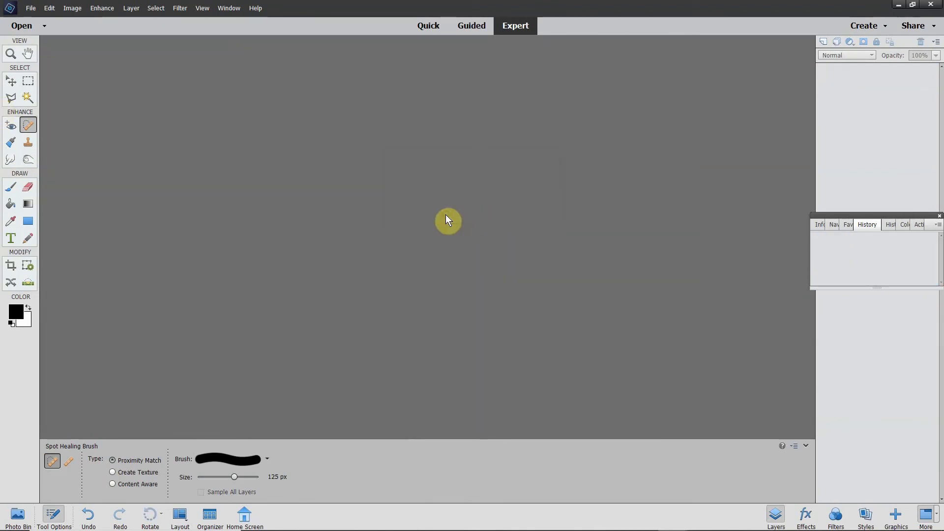